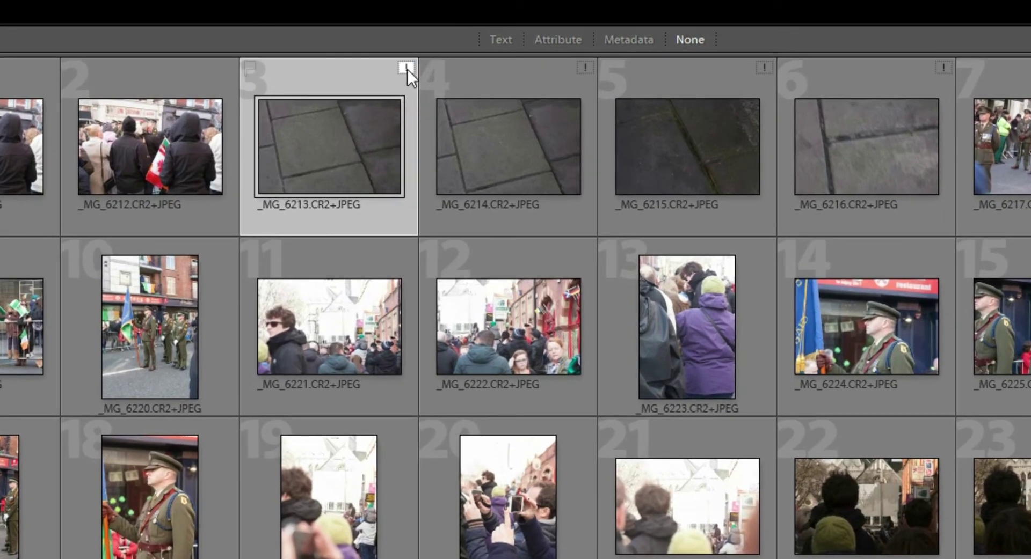
- Browse the 6 June > 8 Wednesday > Ann Marie folder in Import, then cancel without adding photos
mouse_move(407, 69)
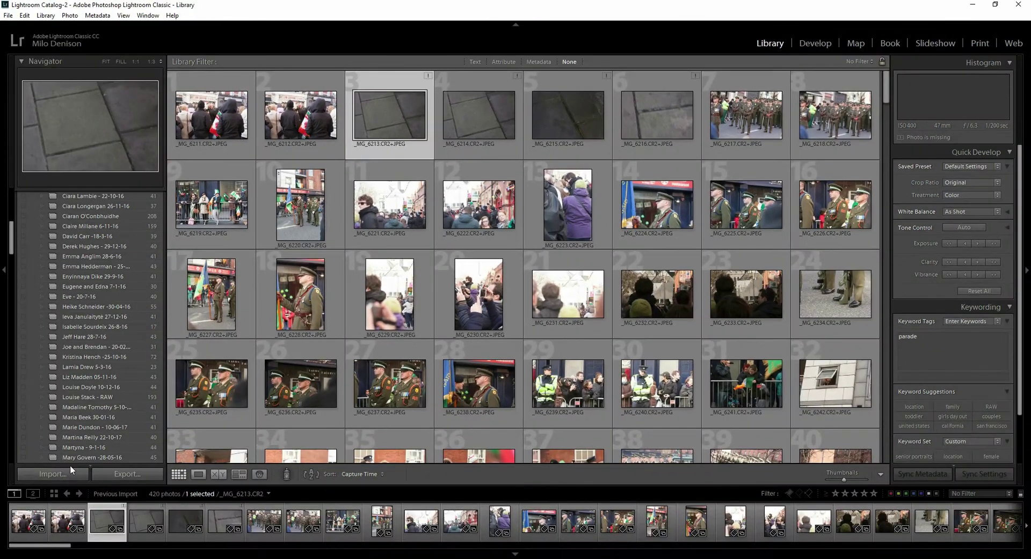
left_click(58, 475)
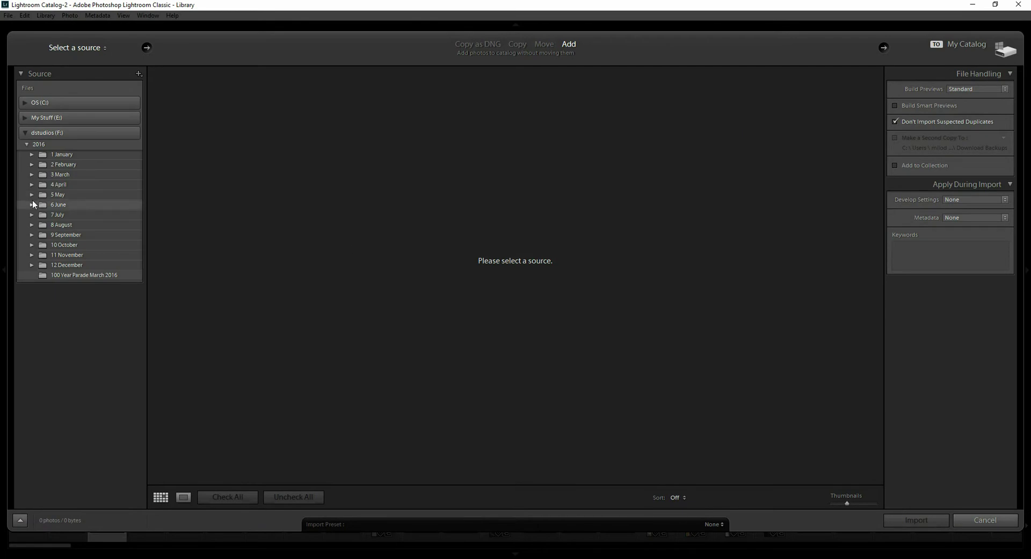
left_click(31, 205)
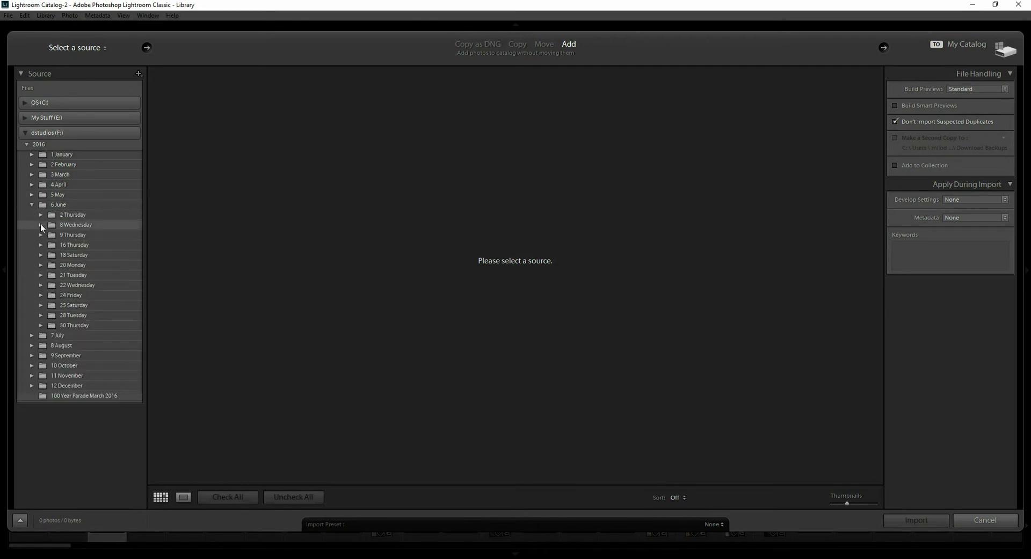
left_click(40, 225)
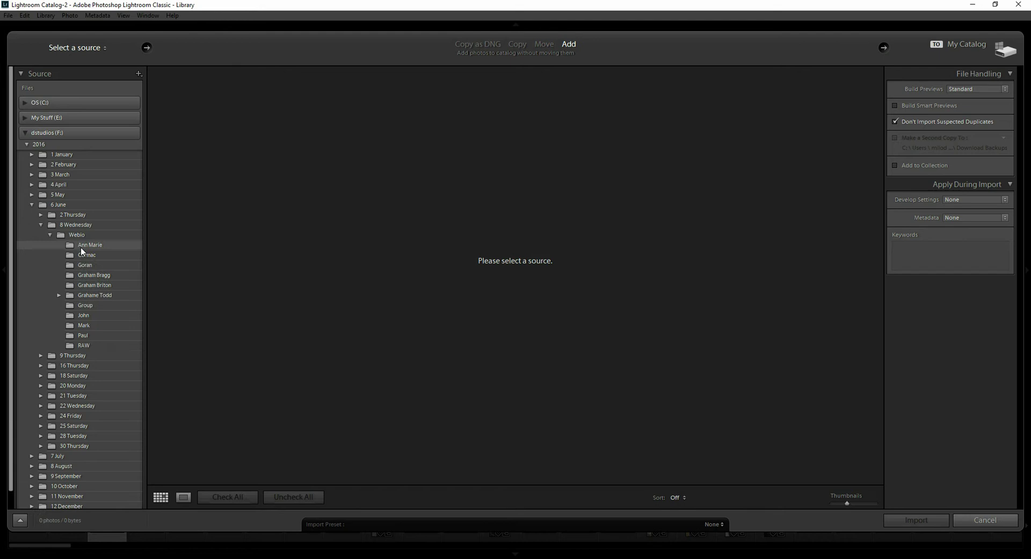
left_click(81, 246)
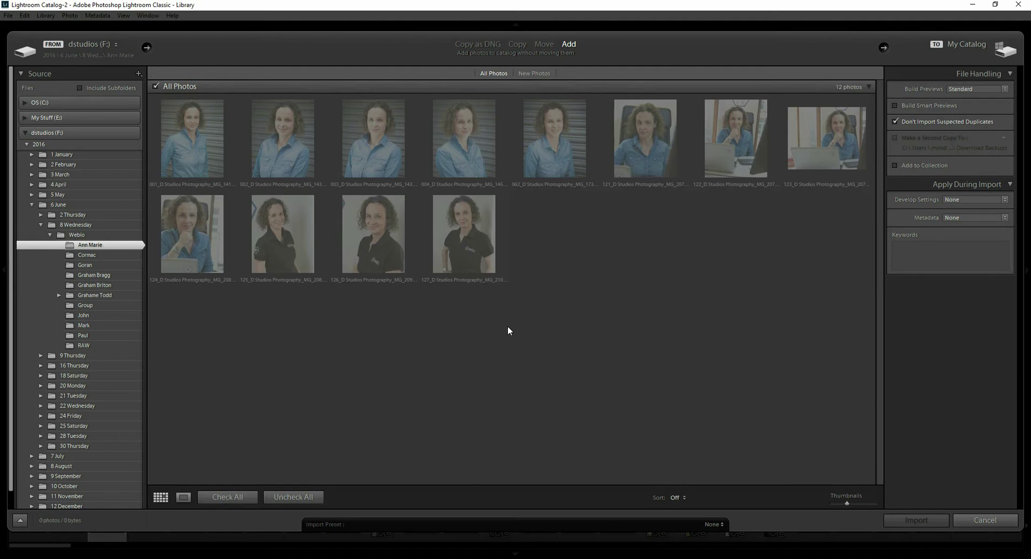
left_click(978, 521)
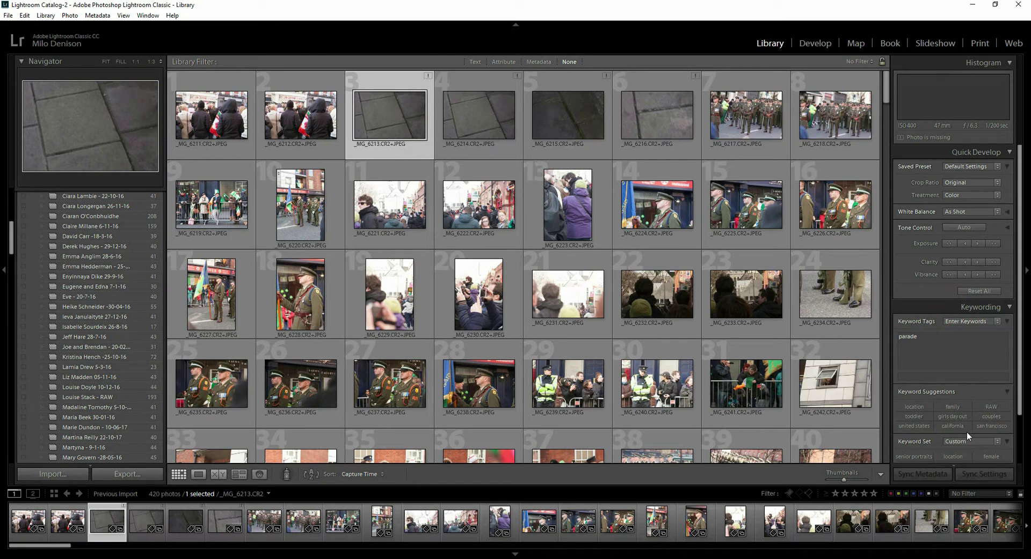
- Check the missing photos _MG_6216 and _MG_6215, then select _MG_6213 in the grid
left_click(656, 97)
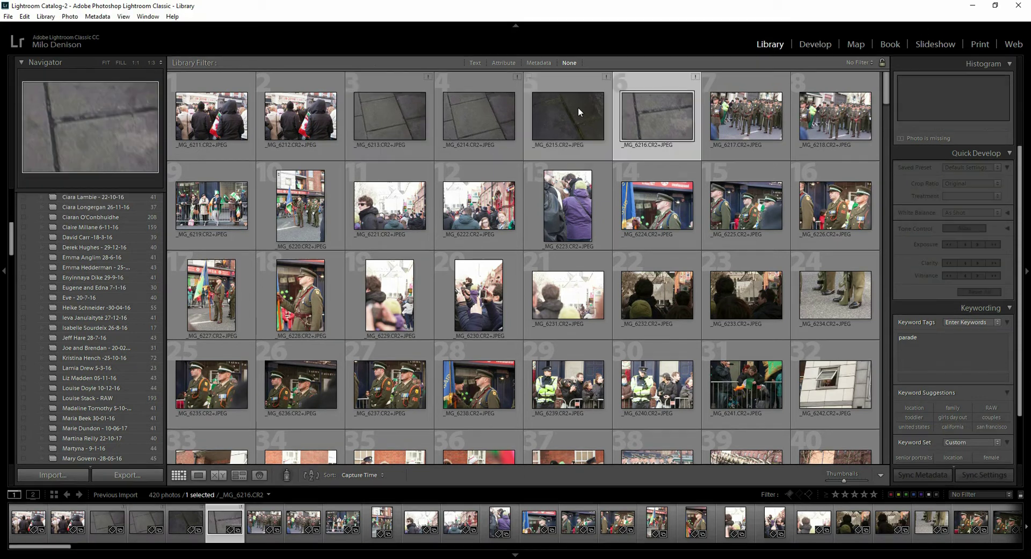
left_click(577, 112)
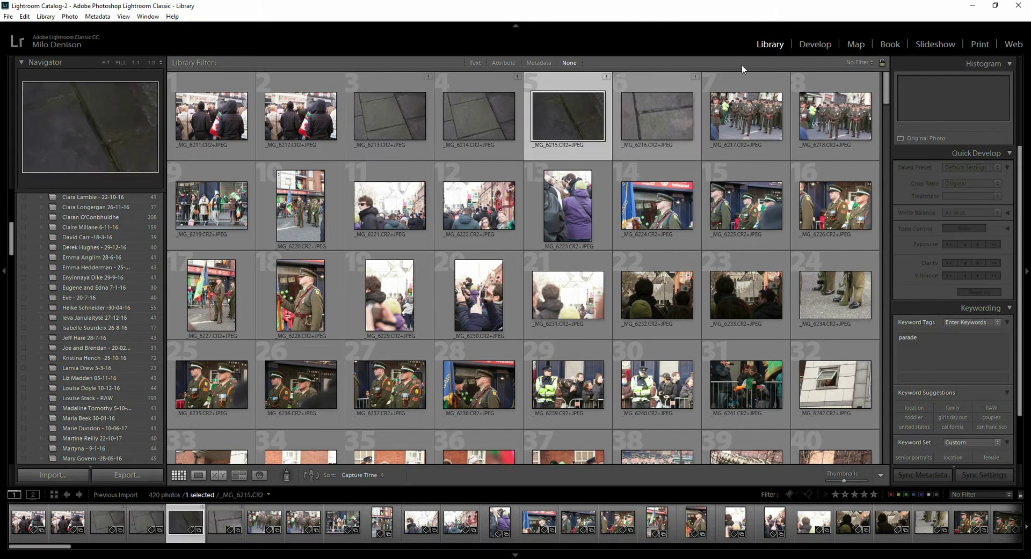
left_click(813, 45)
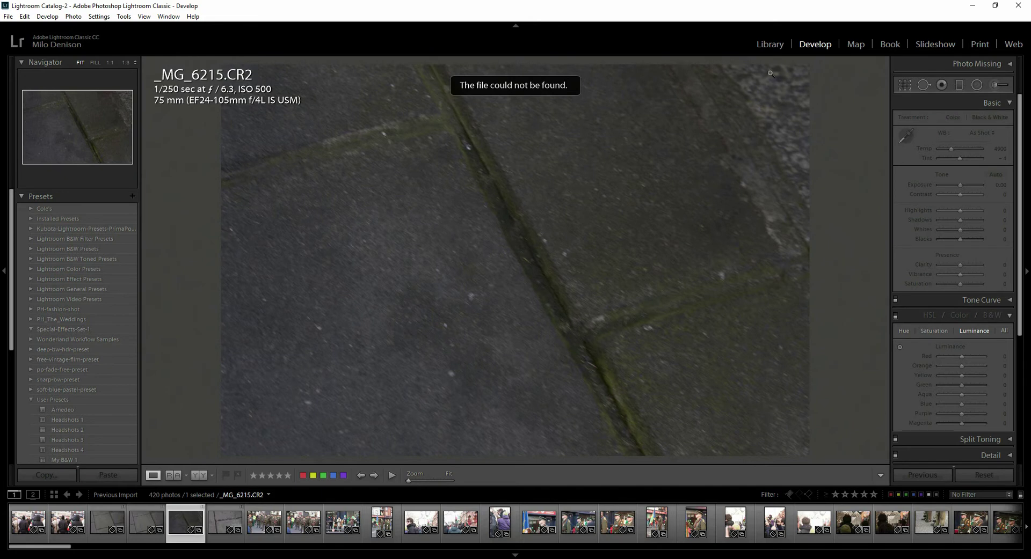
key("g")
left_click(357, 114)
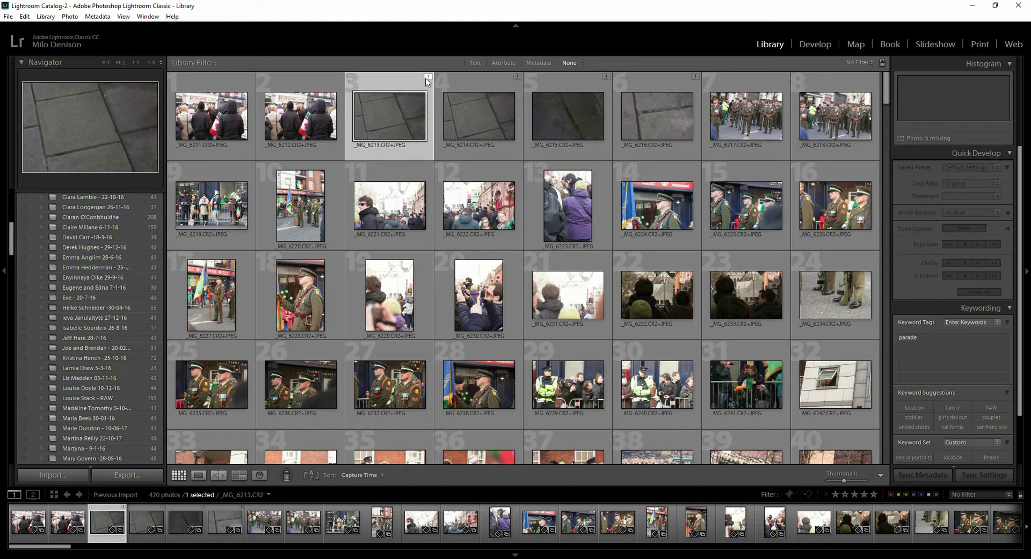
- Show the parade folder in File Explorer beside the catalog to confirm the files are gone
mouse_move(427, 81)
left_click(138, 541)
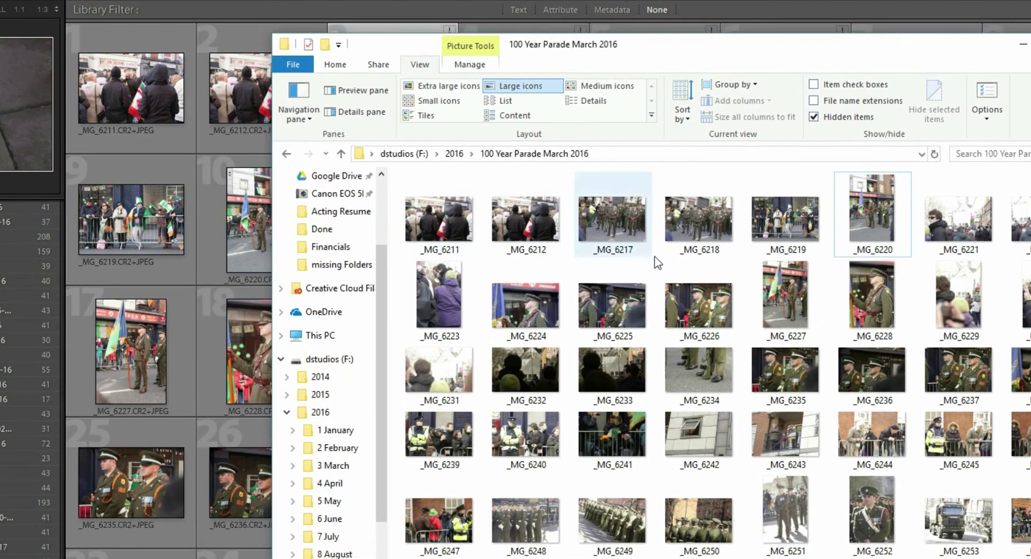
left_click_drag(662, 51, 648, 178)
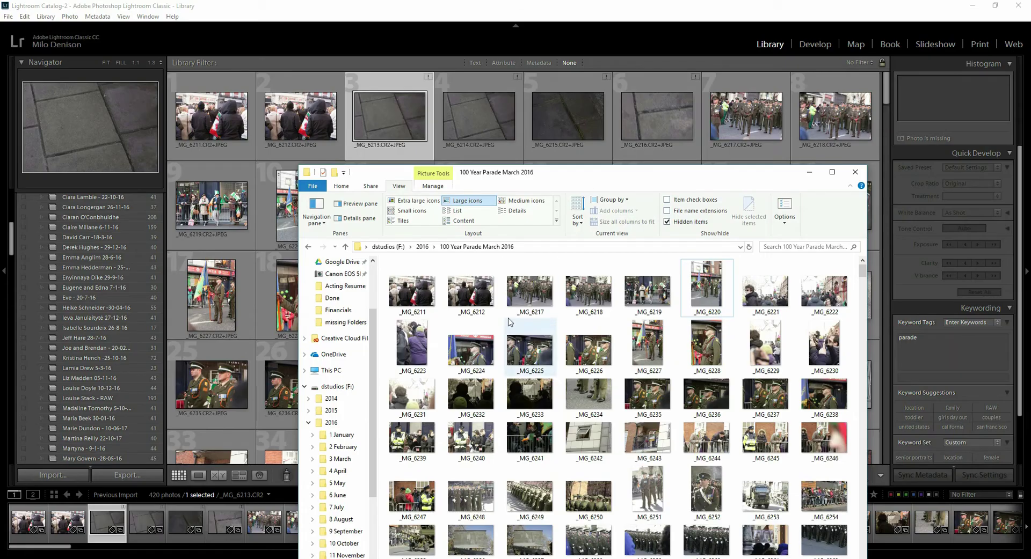
left_click(395, 127)
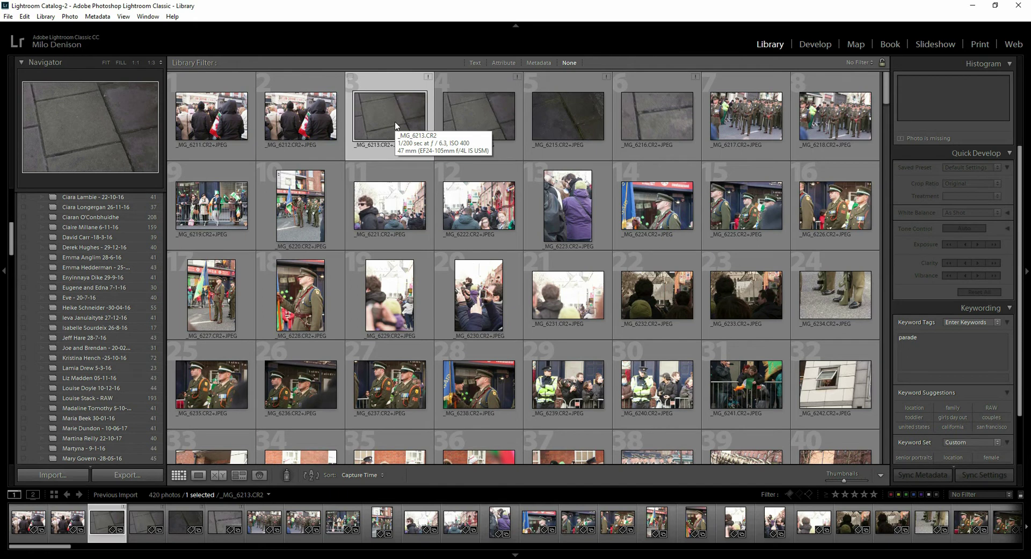
- Remove missing _MG_6213, then _MG_6214 through _MG_6216, from the catalog
key("Delete")
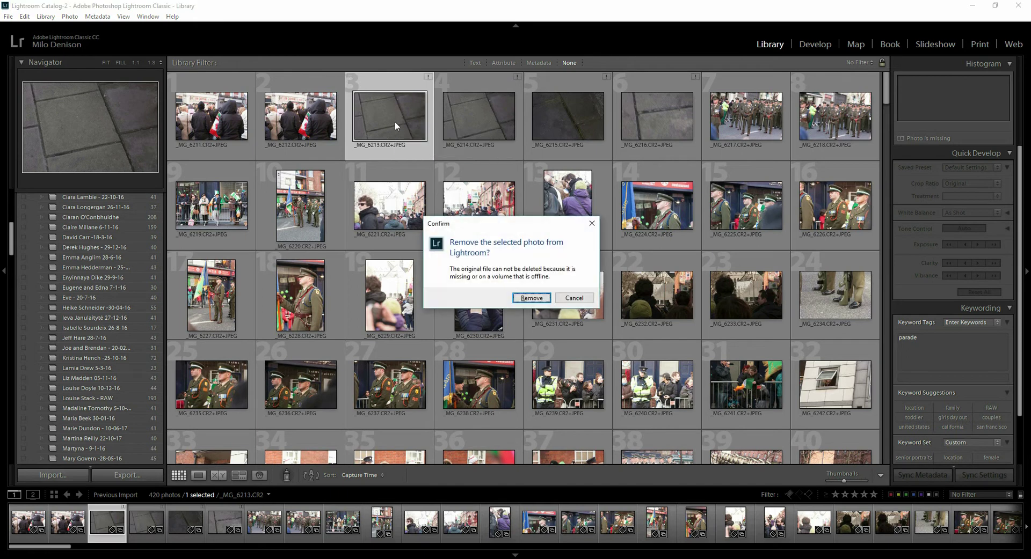
left_click(531, 298)
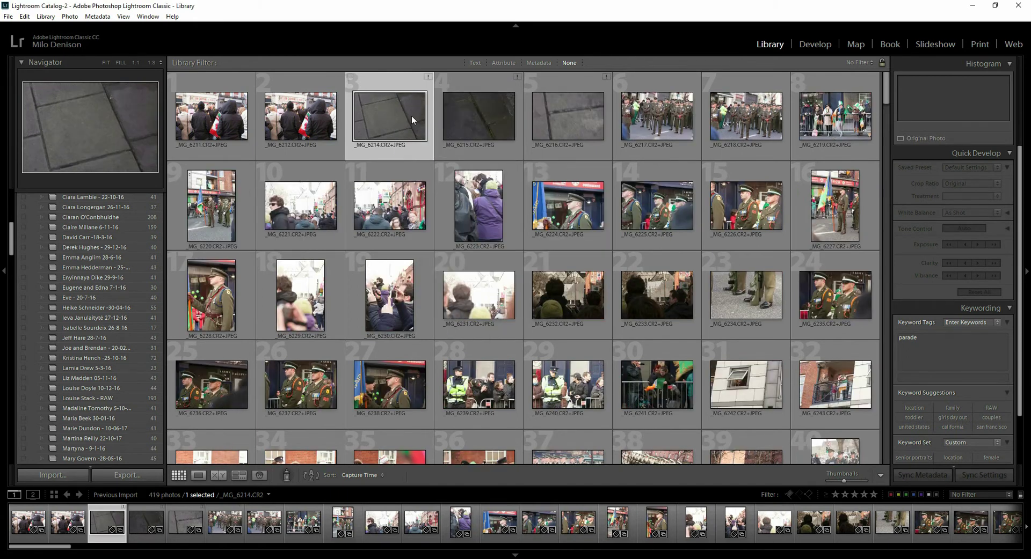
left_click(536, 124, "shift")
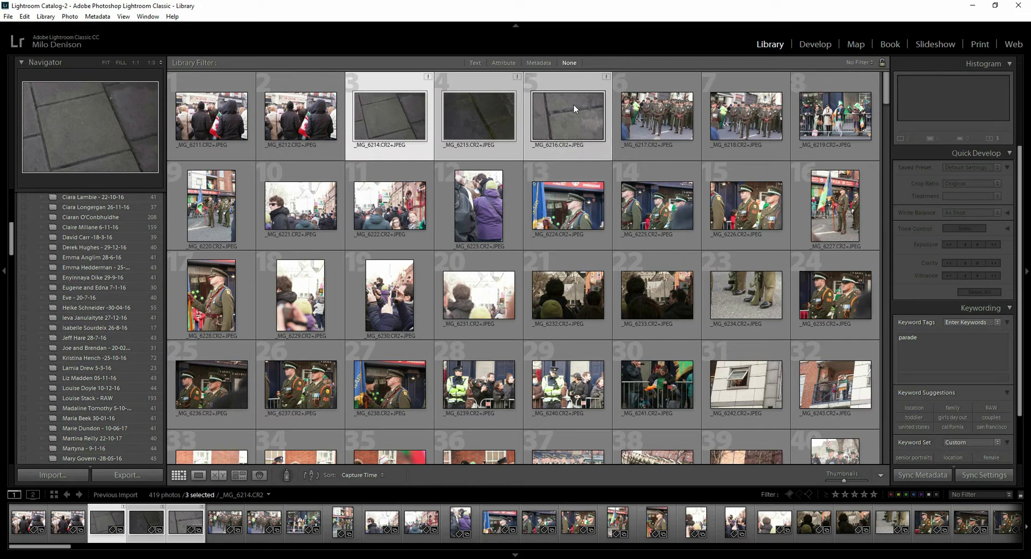
key("Delete")
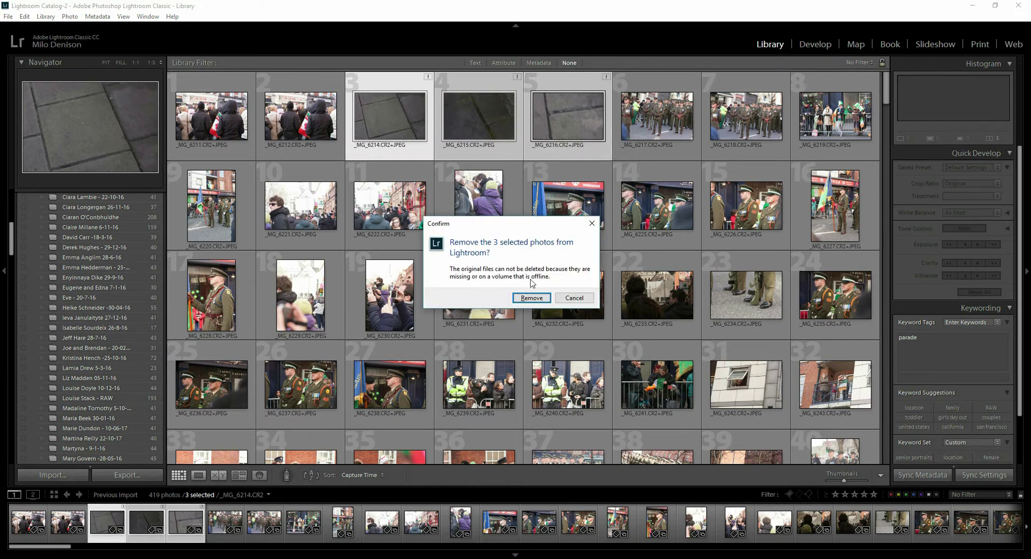
left_click(532, 298)
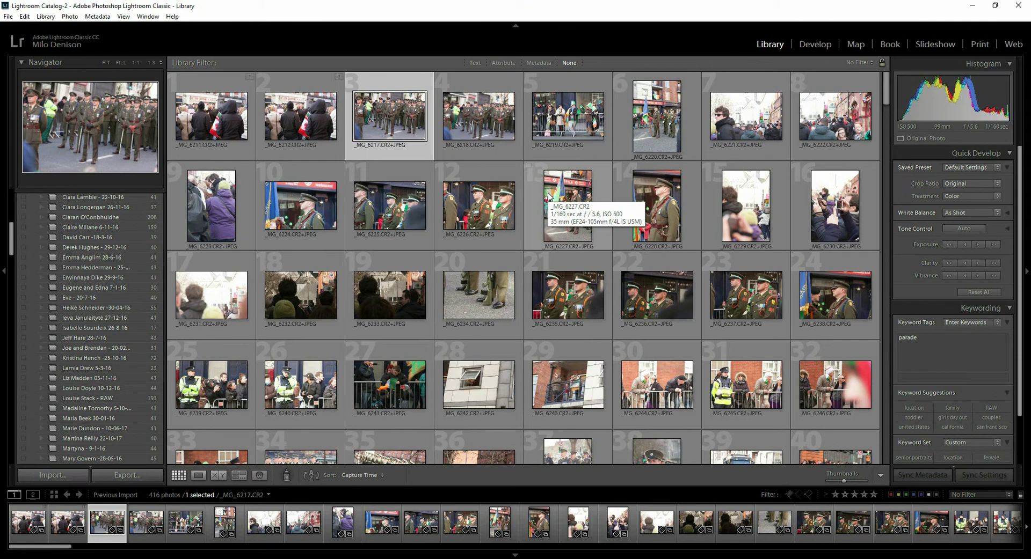
- Select _MG_6211, then view the renamed 001sample.CR2 in Adobe Bridge
left_click(224, 113)
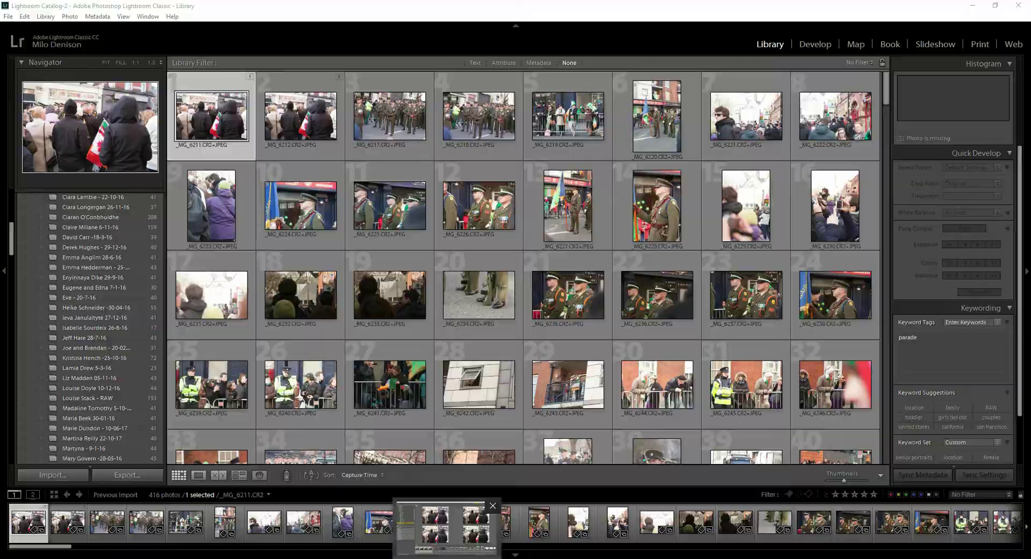
left_click(451, 553)
left_click(216, 508)
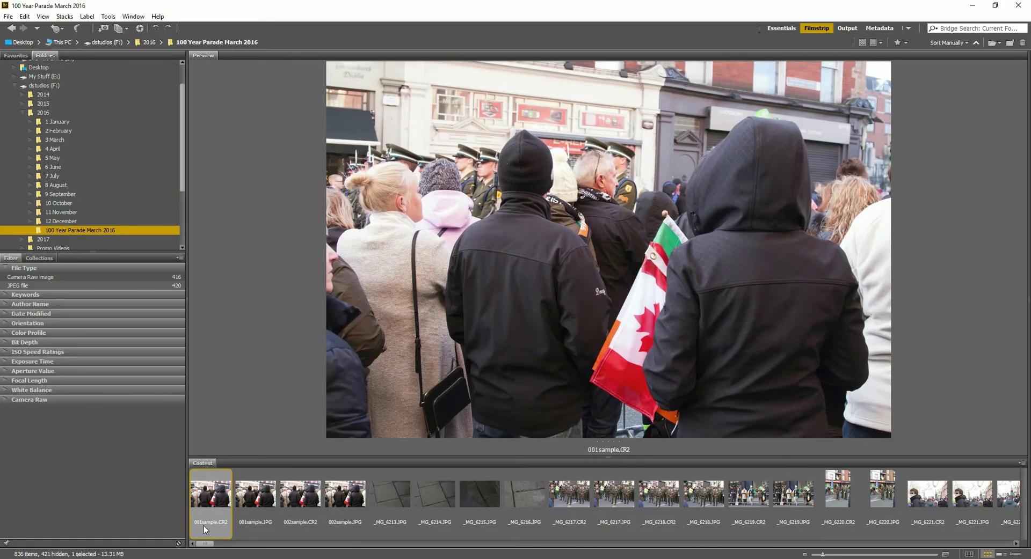
- Review 001sample.JPG, 002sample.CR2 and 002sample.JPG in Bridge's Content filmstrip
left_click(247, 528)
left_click(287, 524)
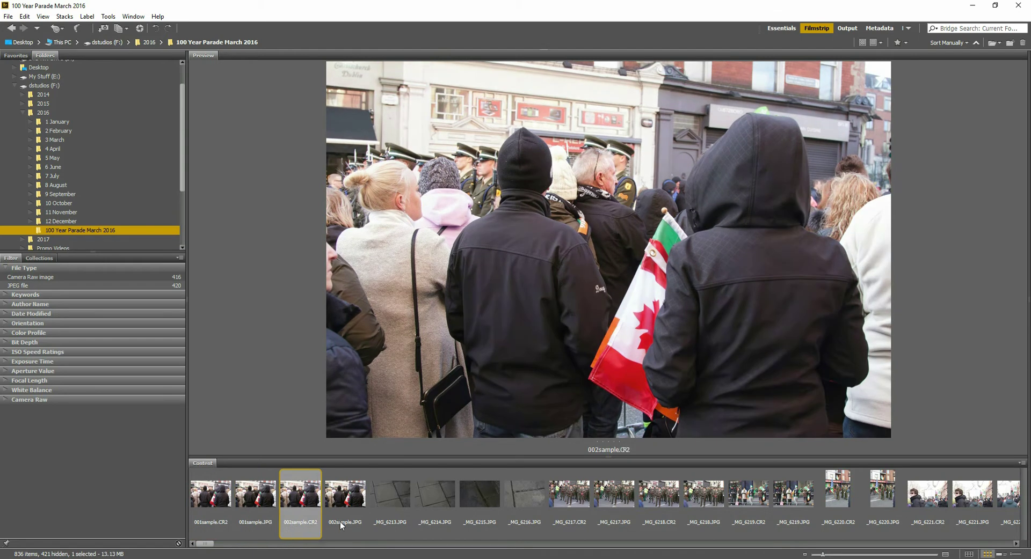
left_click(340, 522)
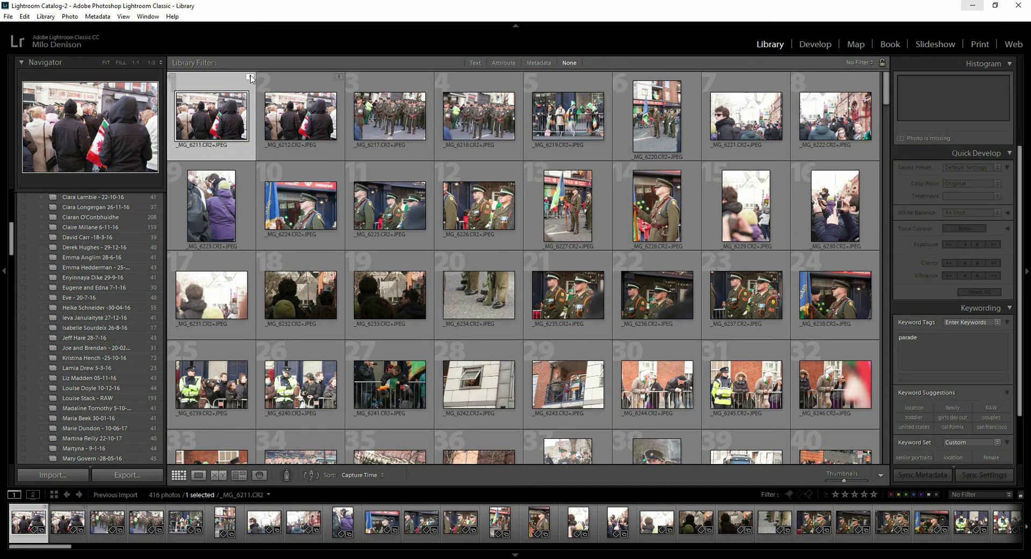
- Start locating the missing _MG_6211 and browse to dstudios (F:) > 2016 > 100 Year Parade March 2016
mouse_move(250, 76)
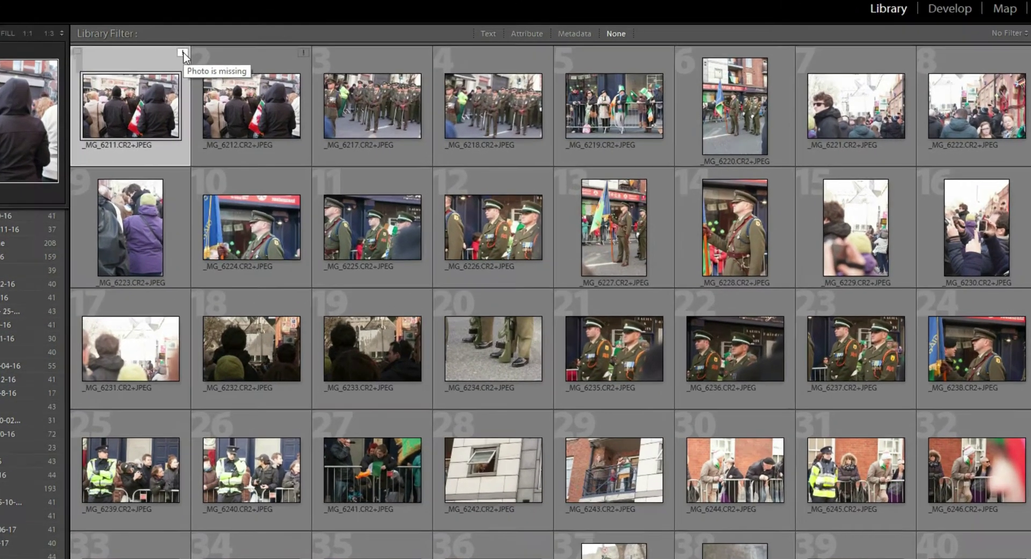
left_click(184, 54)
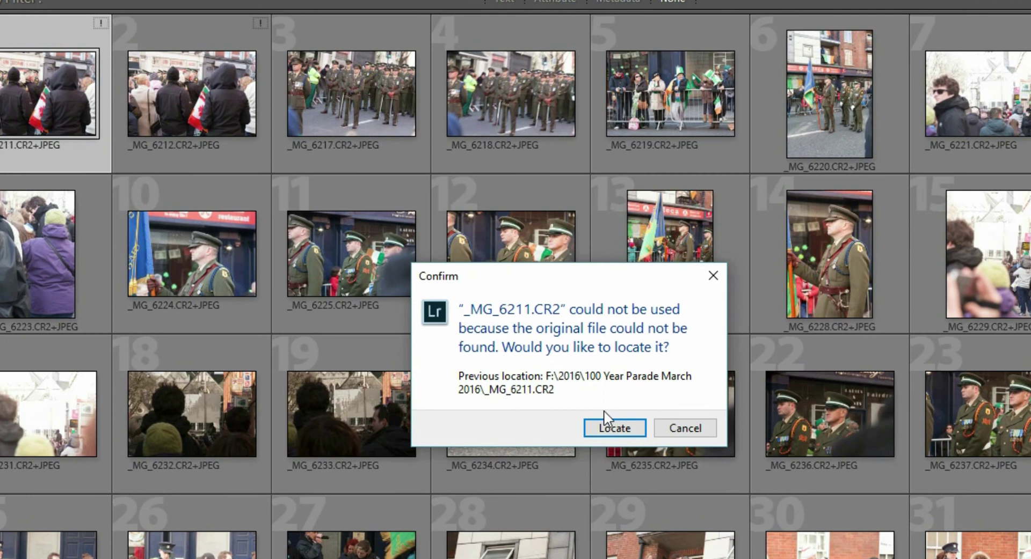
left_click(614, 427)
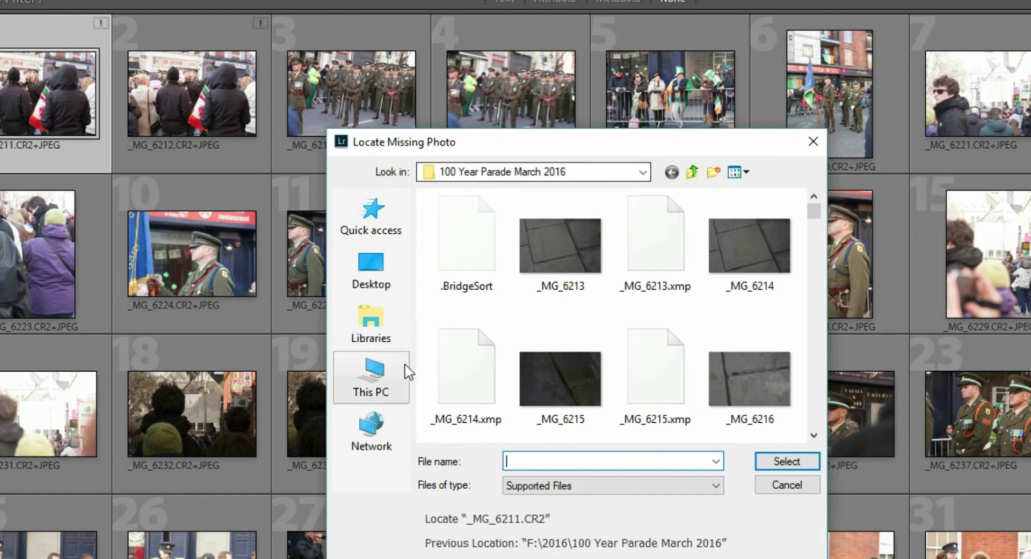
left_click(371, 382)
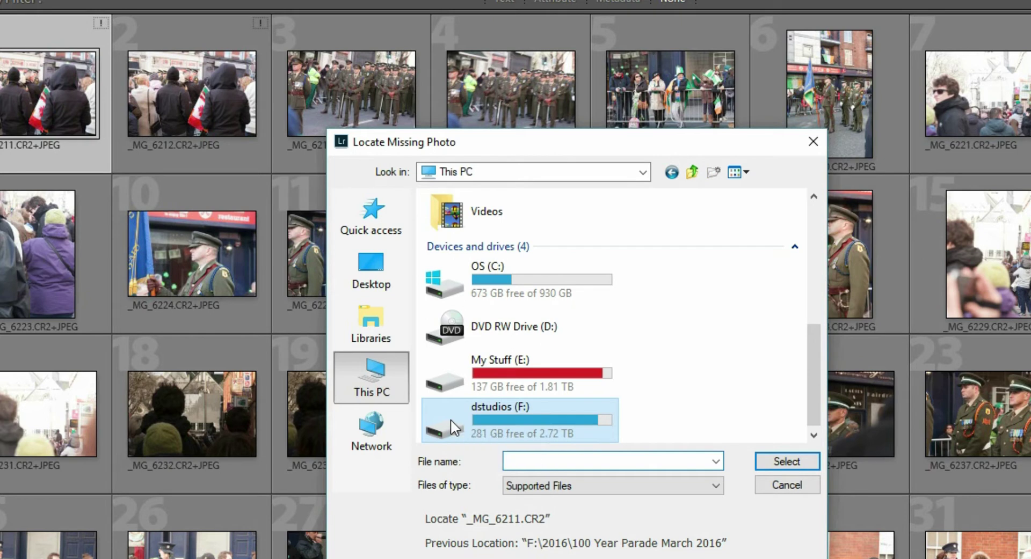
double_click(451, 427)
left_click(445, 256)
double_click(444, 257)
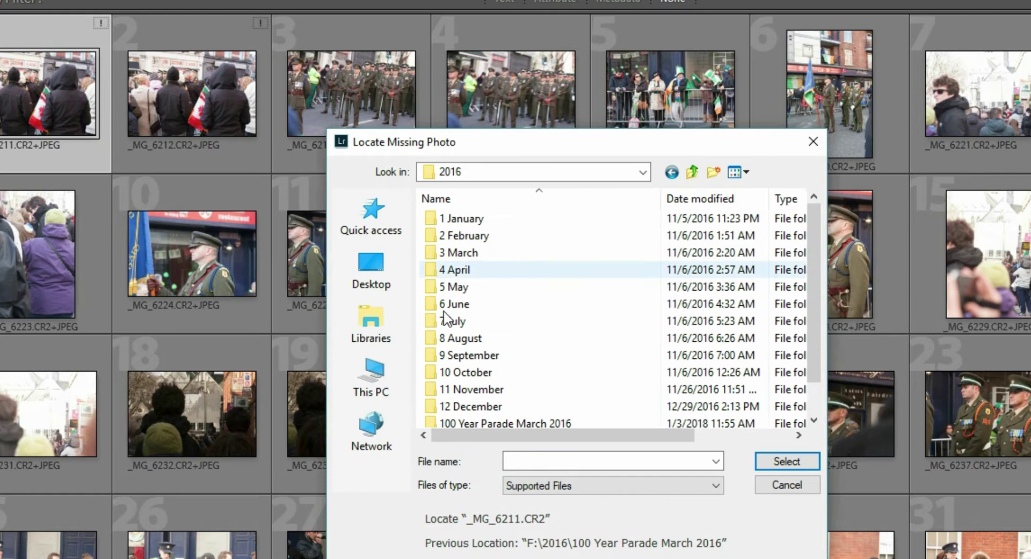
double_click(482, 419)
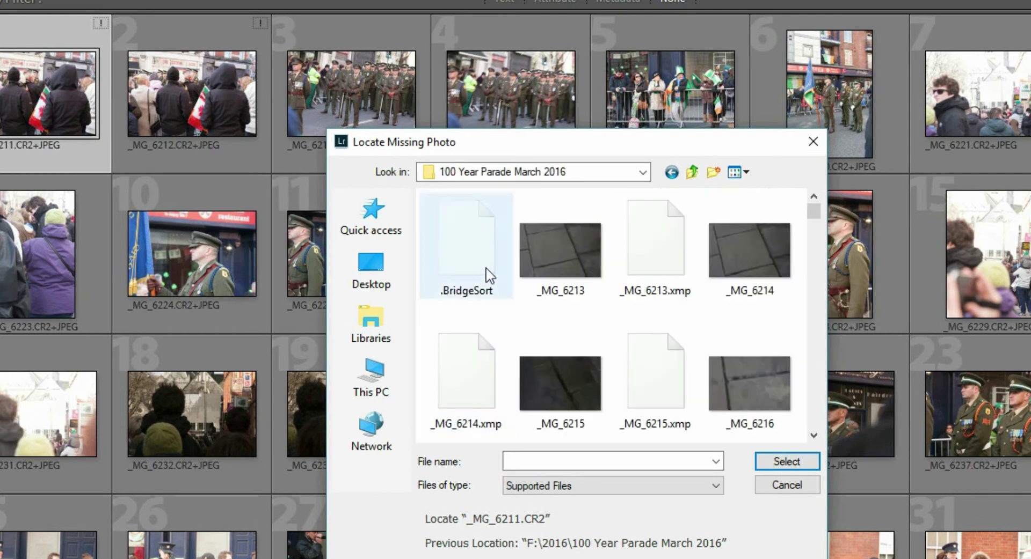
- Pick 001sample as the replacement file and confirm it despite the name difference
left_click(572, 244)
left_click_drag(813, 211, 813, 417)
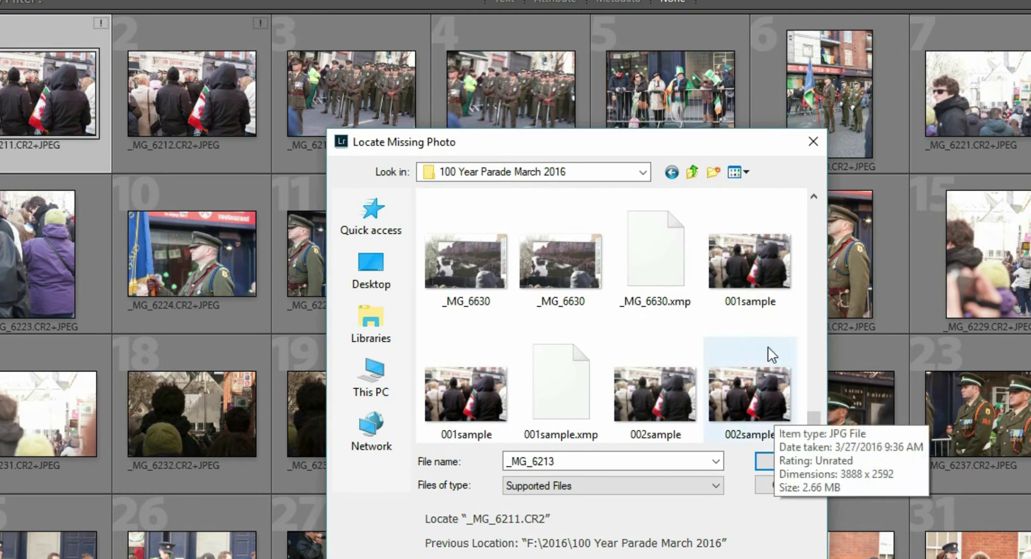
left_click(744, 272)
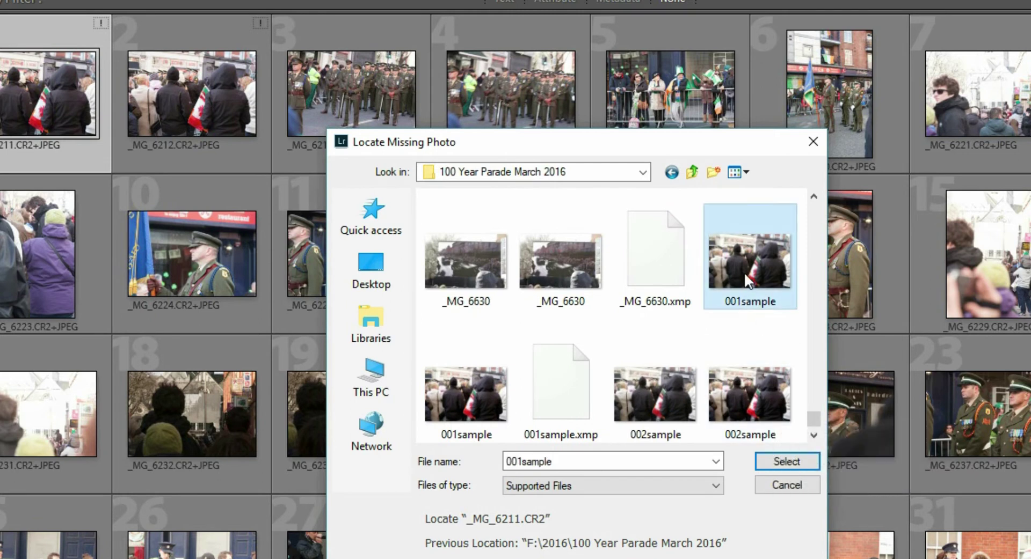
double_click(743, 308)
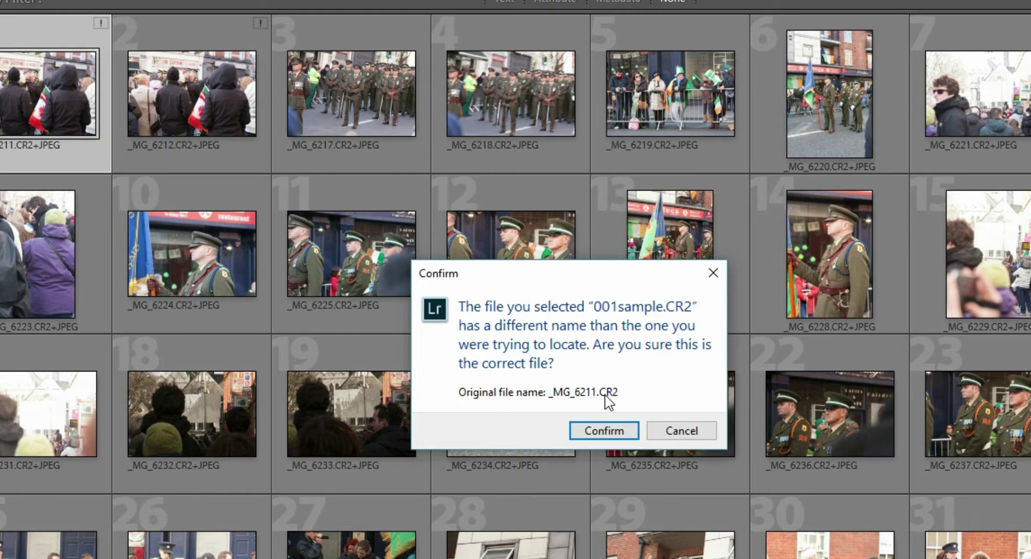
left_click(614, 432)
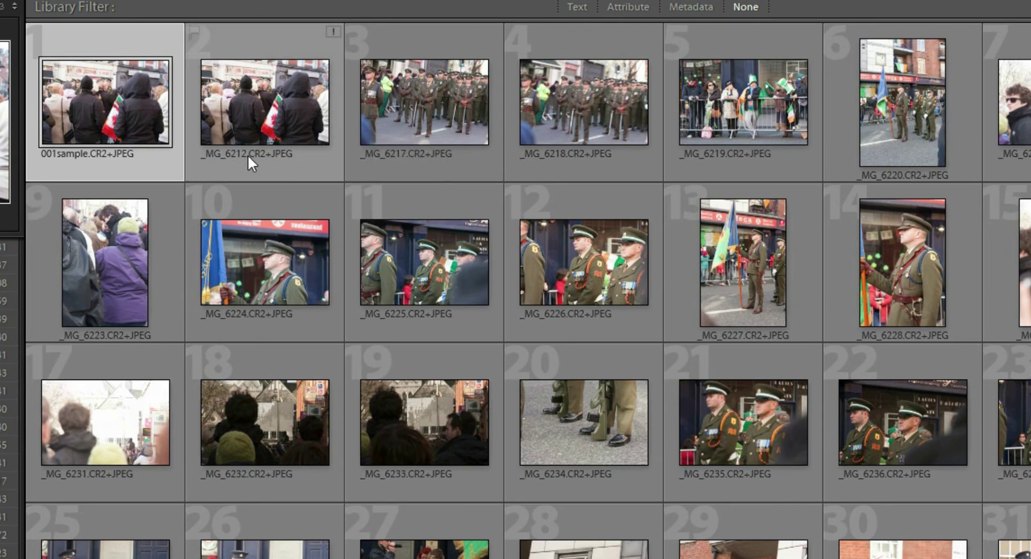
- Locate the missing _MG_6212.CR2 and choose 002sample as its replacement
left_click(333, 31)
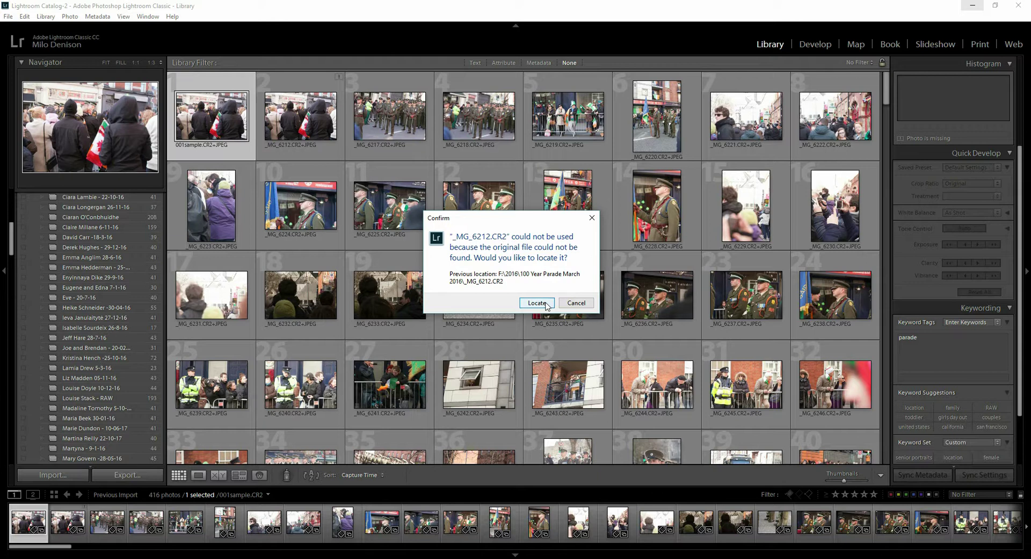
left_click(534, 302)
left_click_drag(648, 183, 662, 307)
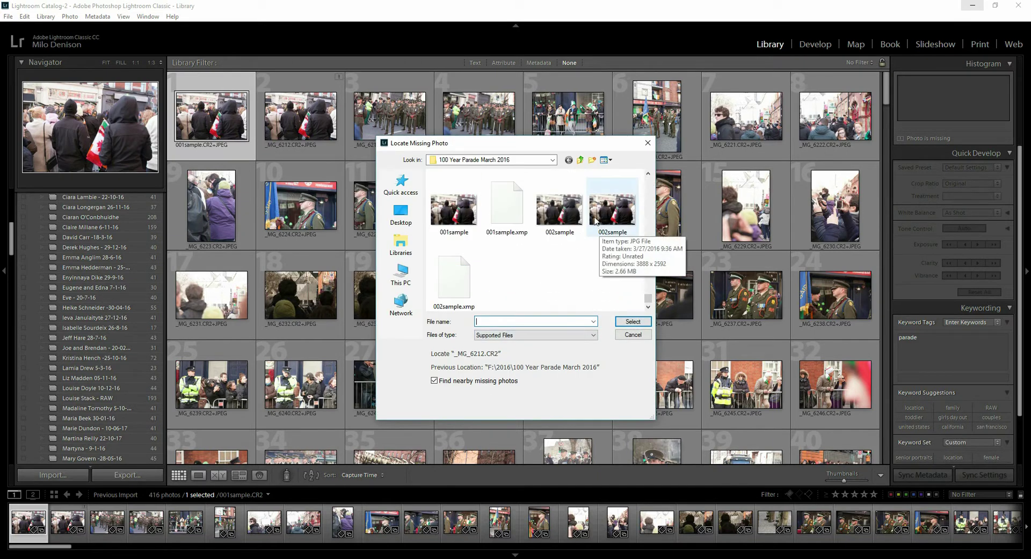
left_click(562, 216)
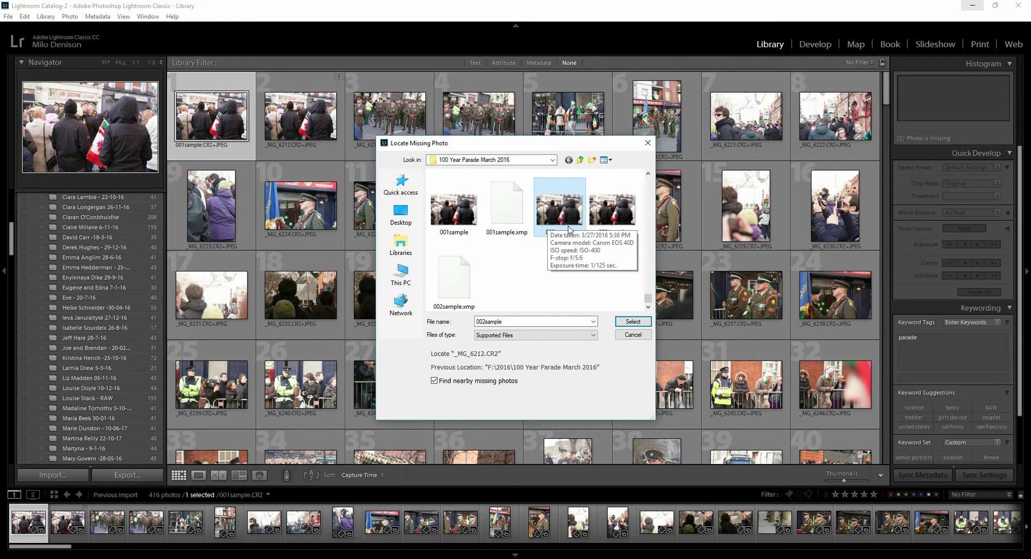
left_click(632, 322)
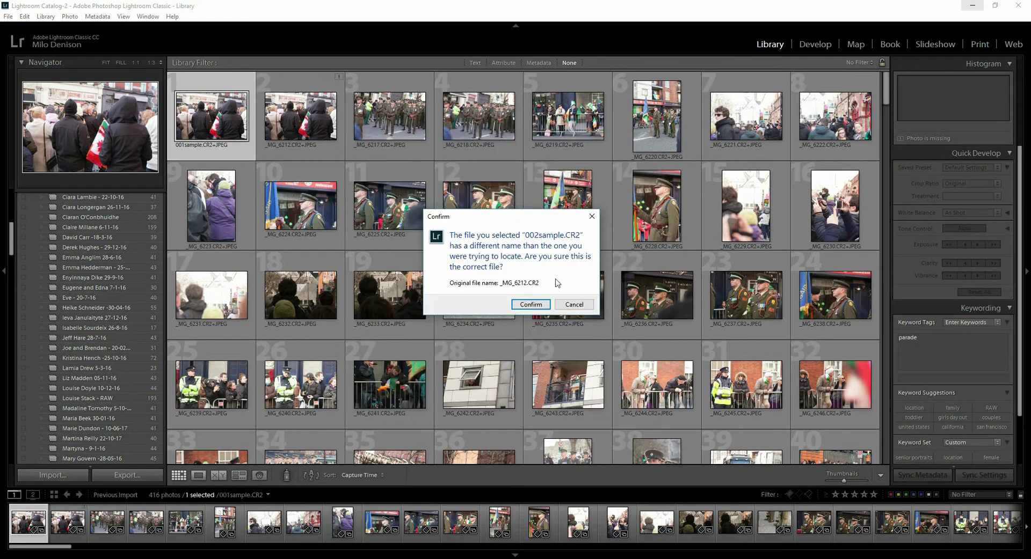
- Confirm 002sample as the correct file for _MG_6212 despite the different name
left_click(530, 304)
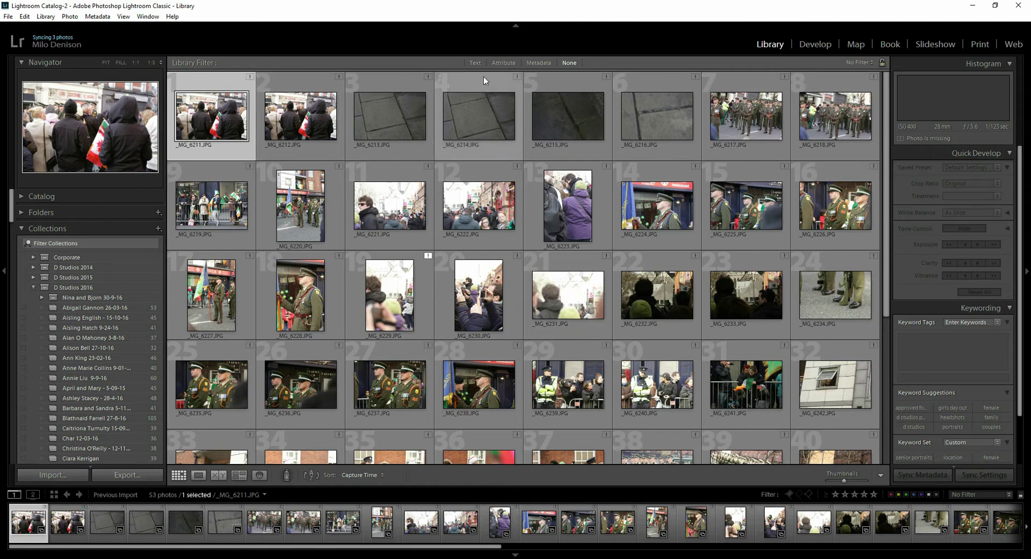
mouse_move(516, 78)
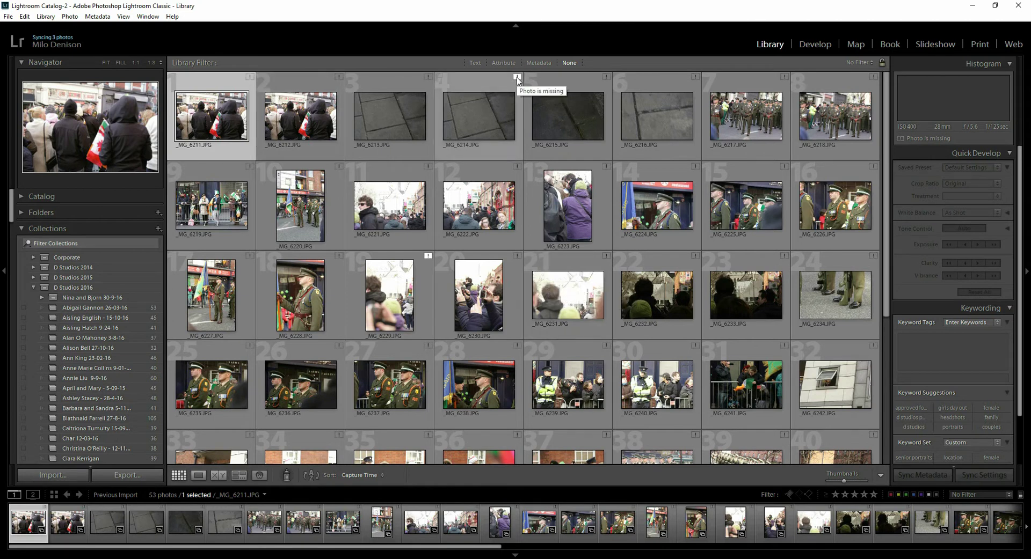
key("super+e")
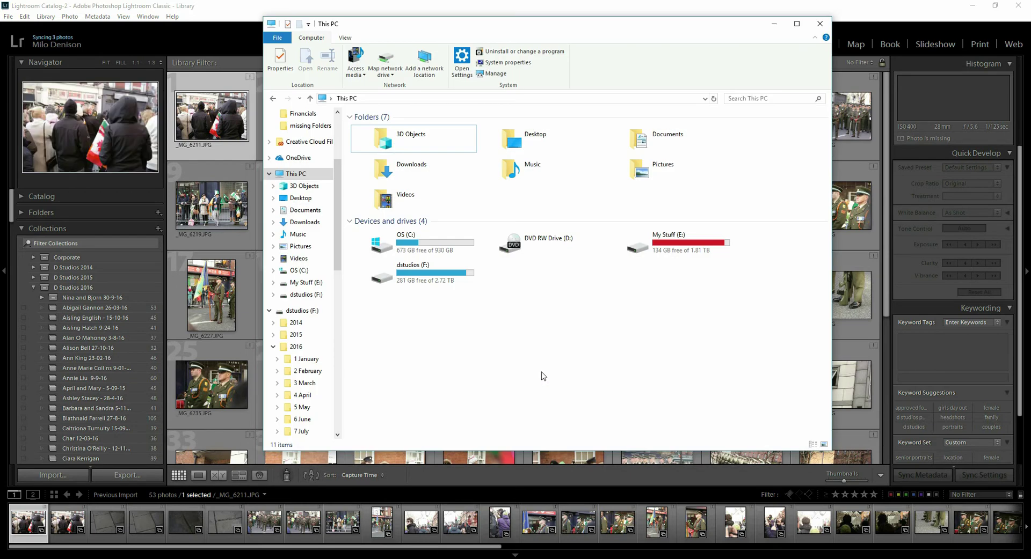
left_click(418, 278)
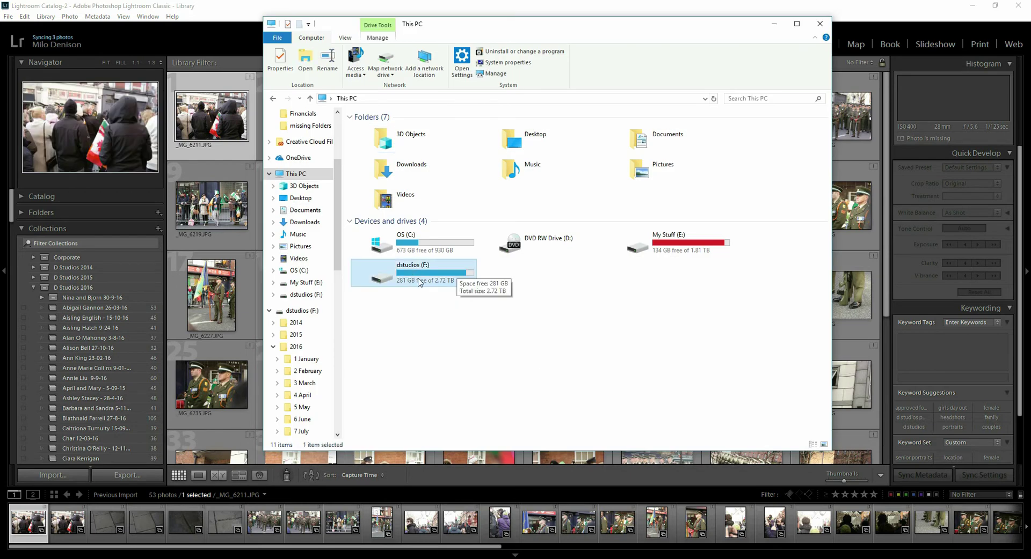
left_click(646, 252)
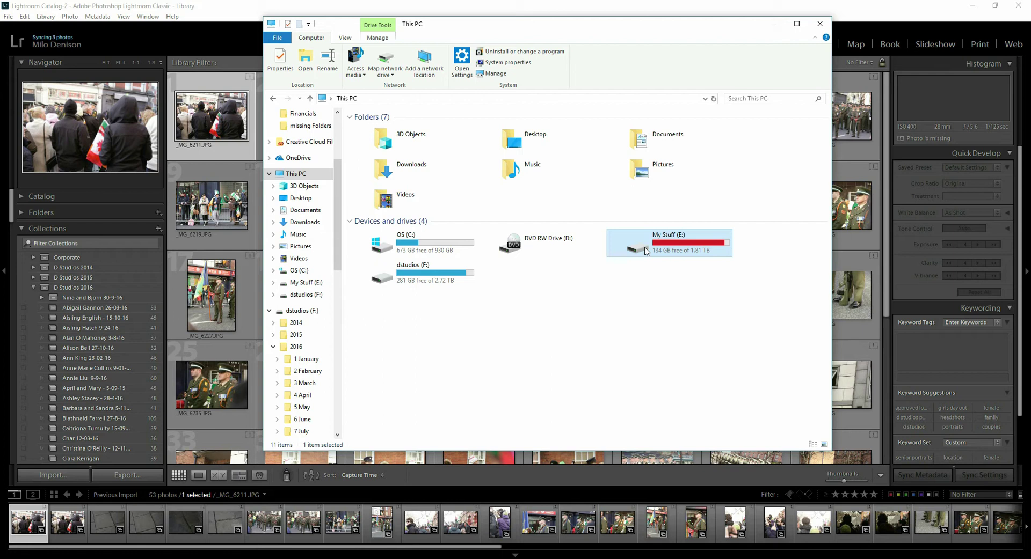
key("alt+Tab")
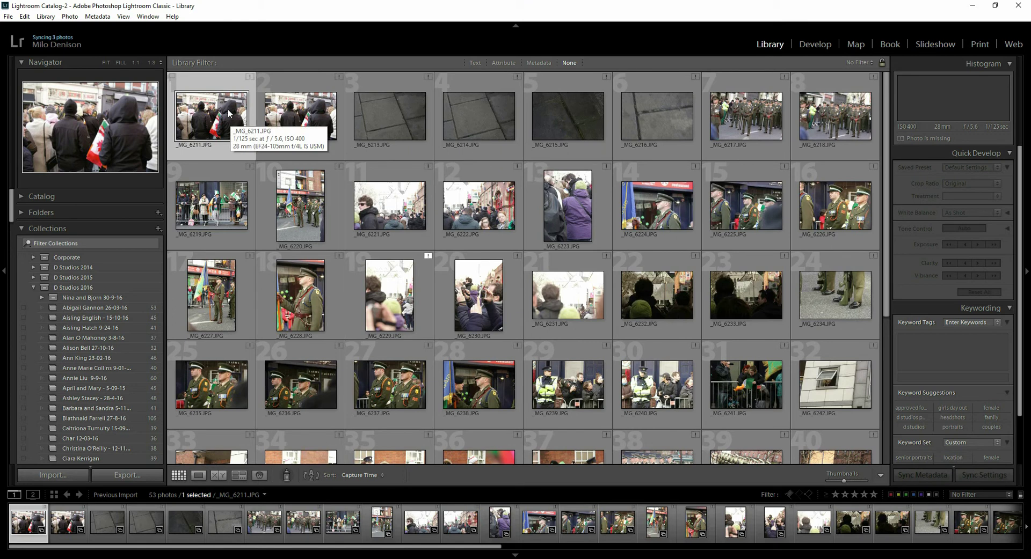
- Start locating the missing _MG_6211.JPG and browse into My Stuff (E:) > Pictures
left_click(250, 77)
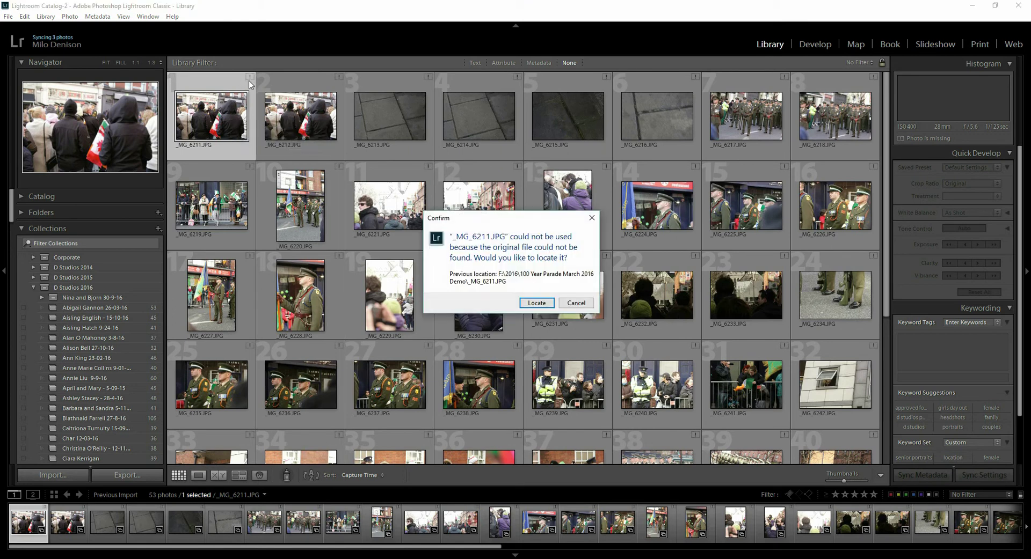
left_click(529, 303)
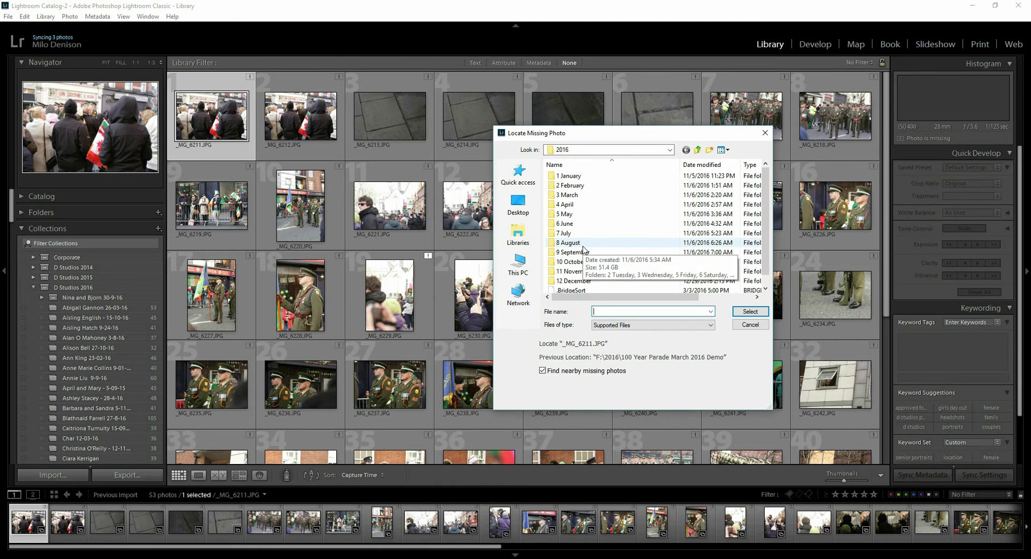
left_click(525, 261)
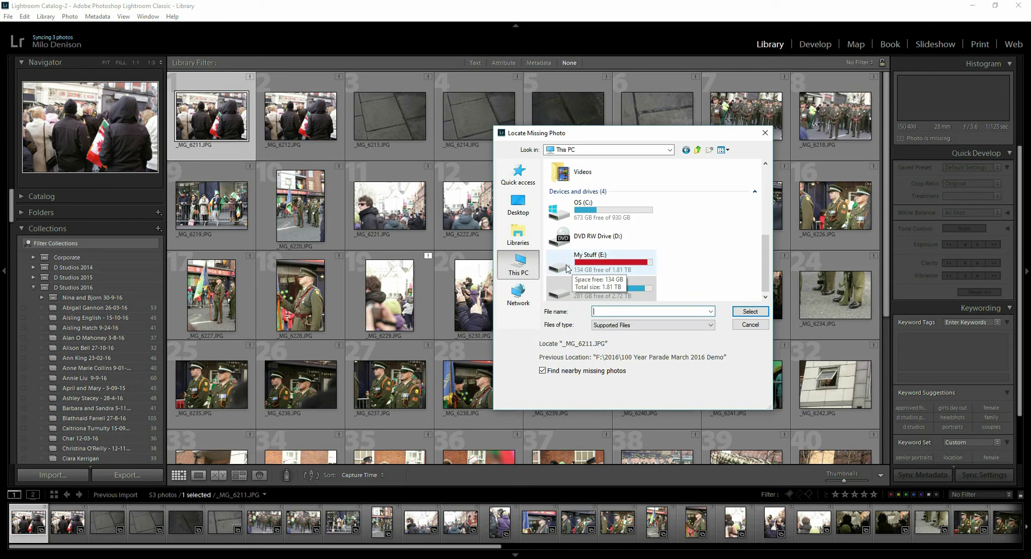
double_click(566, 268)
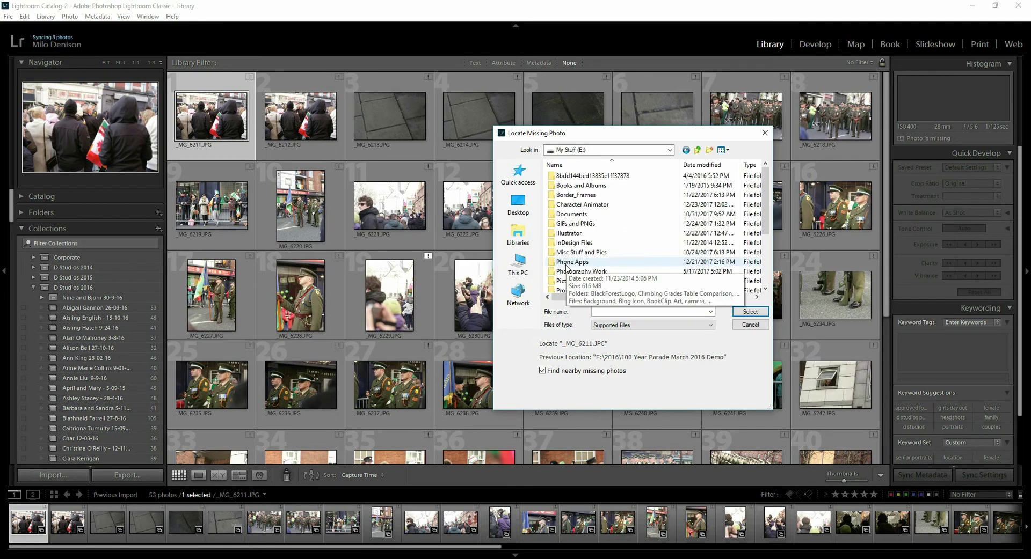
left_click(555, 281)
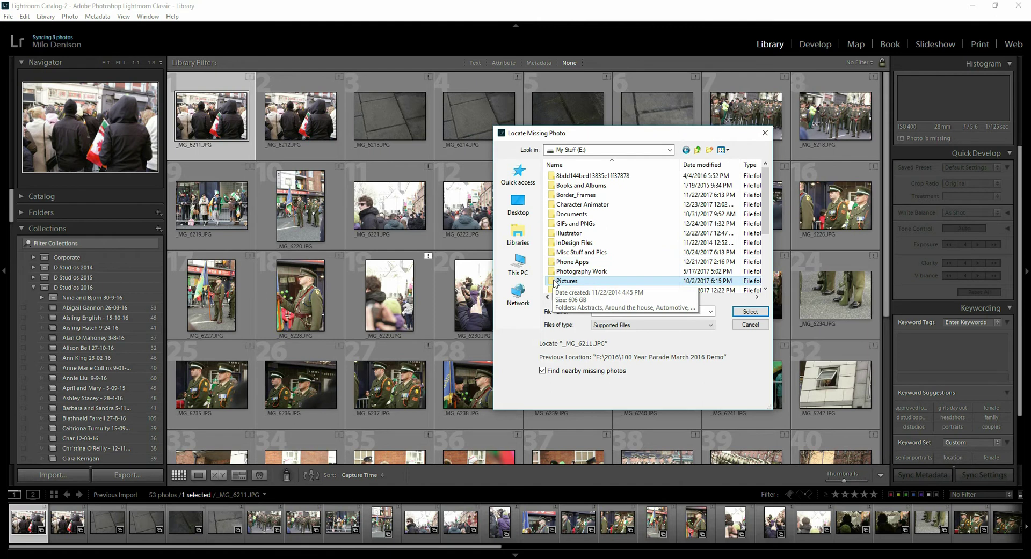
double_click(559, 282)
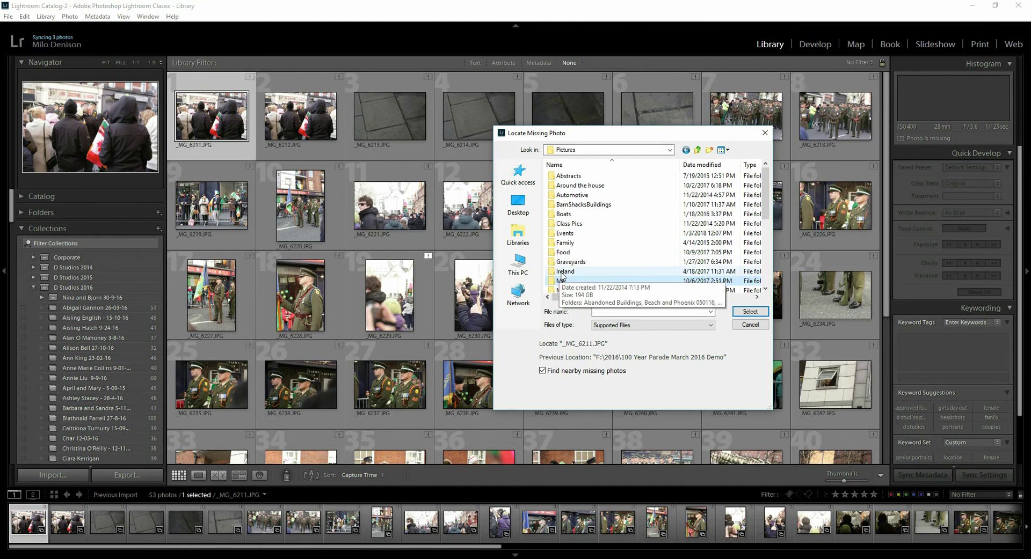
- Relink _MG_6211.JPG to its copy in 100 Year Parade March 2016 Demo, then open This PC
double_click(562, 276)
double_click(556, 196)
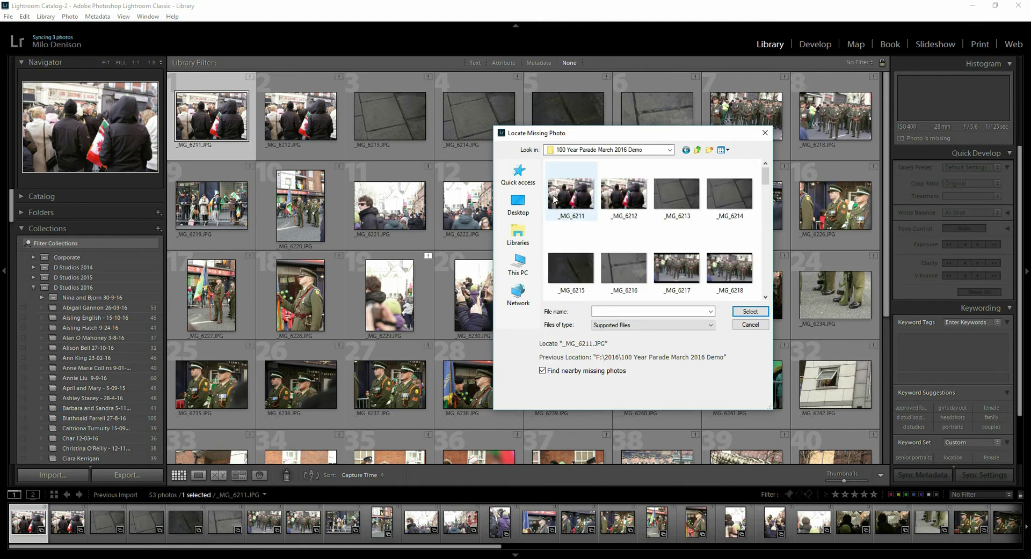
left_click(555, 200)
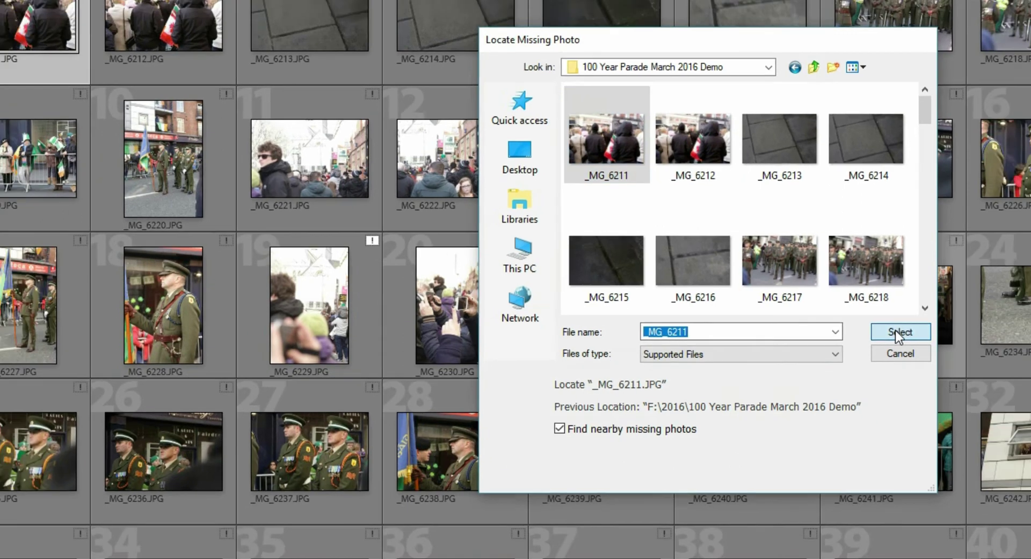
left_click(933, 337)
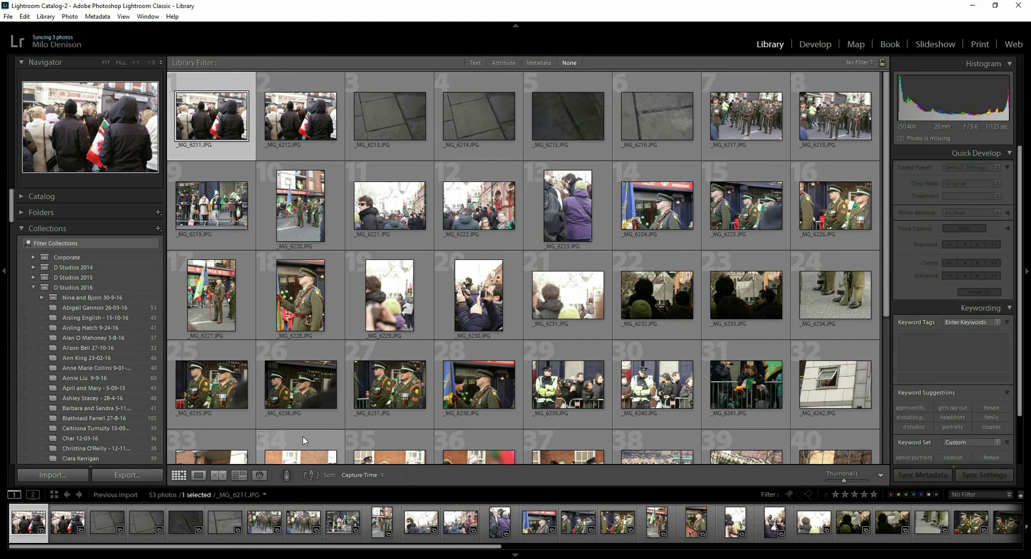
key("super+e")
left_click(482, 378)
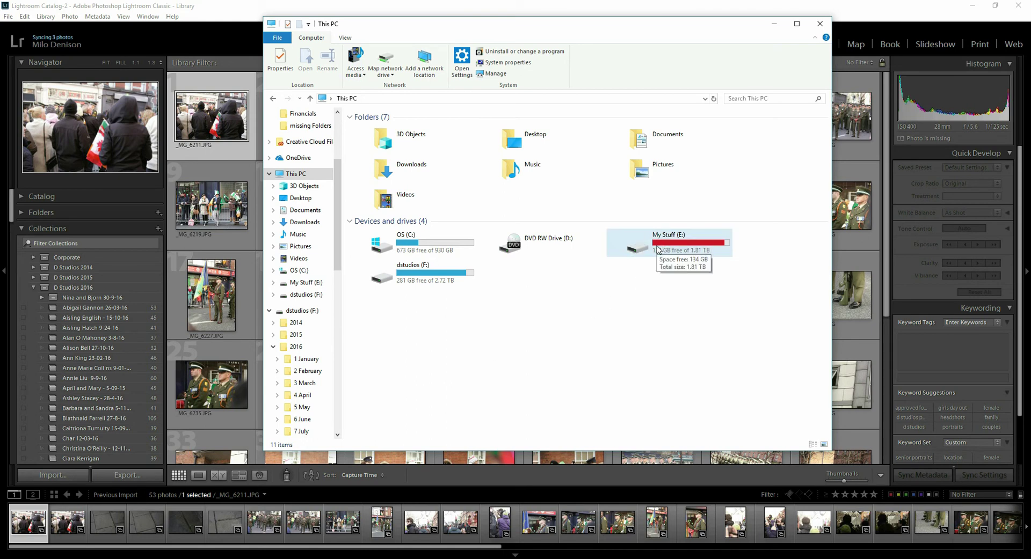
- Check the dstudios (F:) drive's space in This PC, then return to Lightroom
left_click(423, 281)
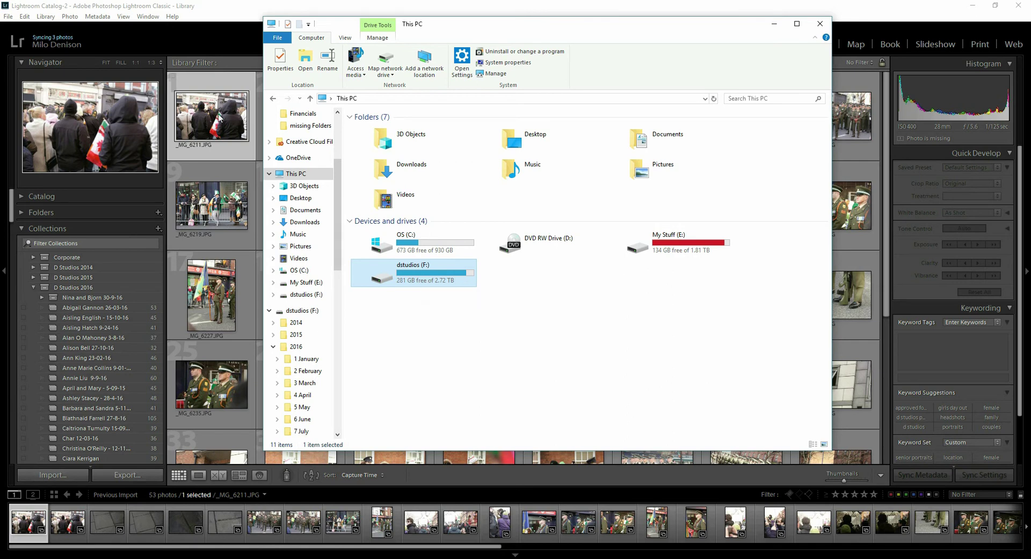
left_click(249, 86)
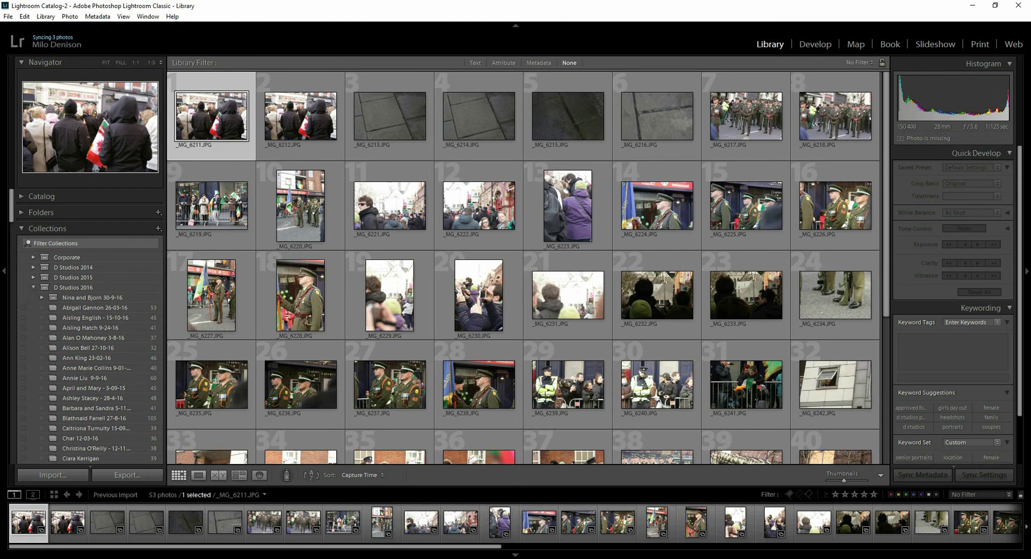
- Launch Disk Management from a Windows search for the disk partition tool
key("super")
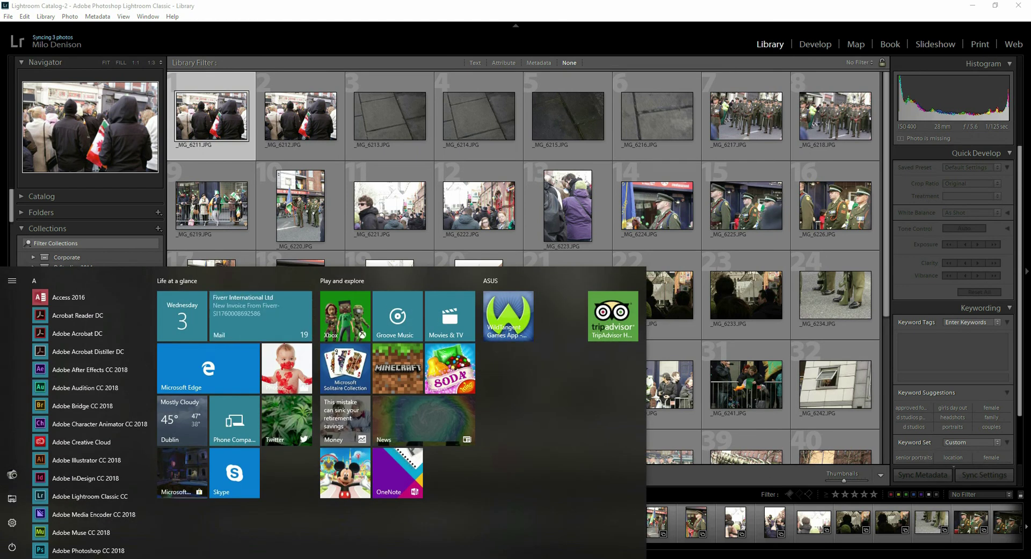
type("driver manager")
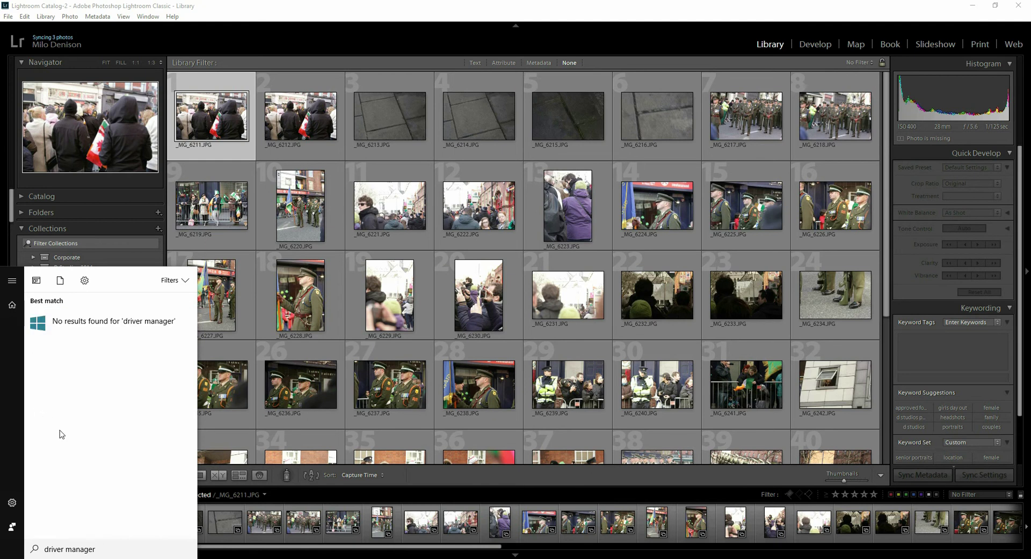
left_click(63, 548)
key("BackSpace")
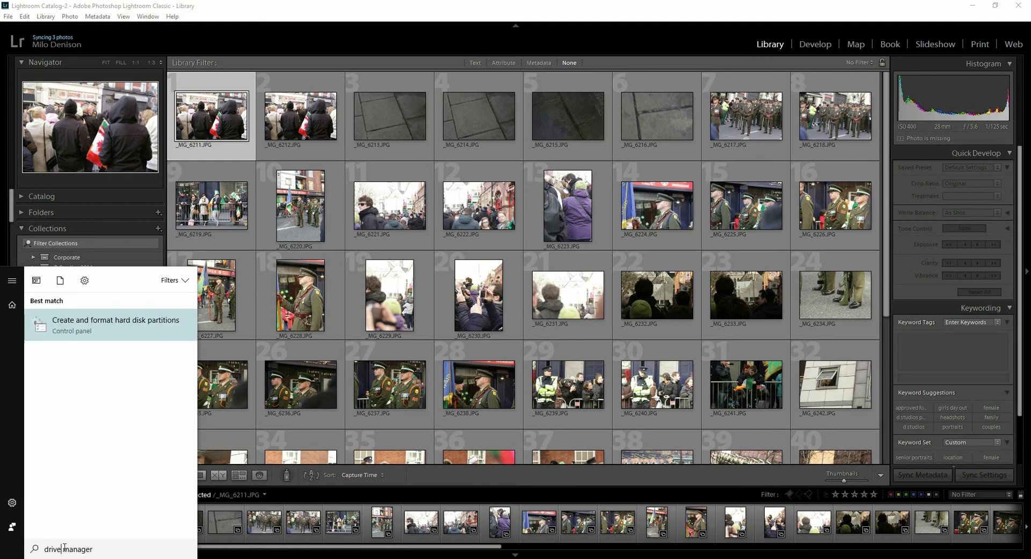
key("Return")
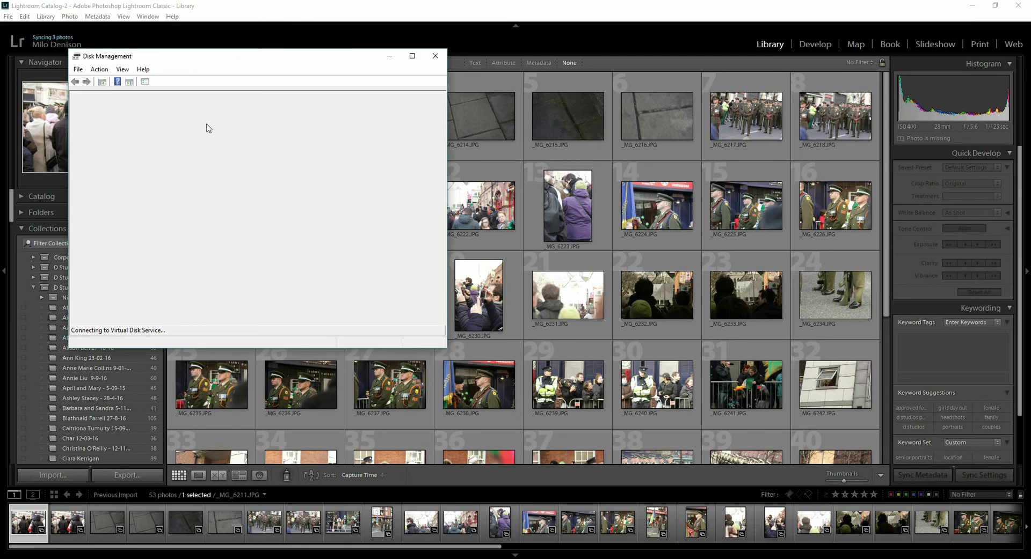
left_click_drag(188, 61, 432, 104)
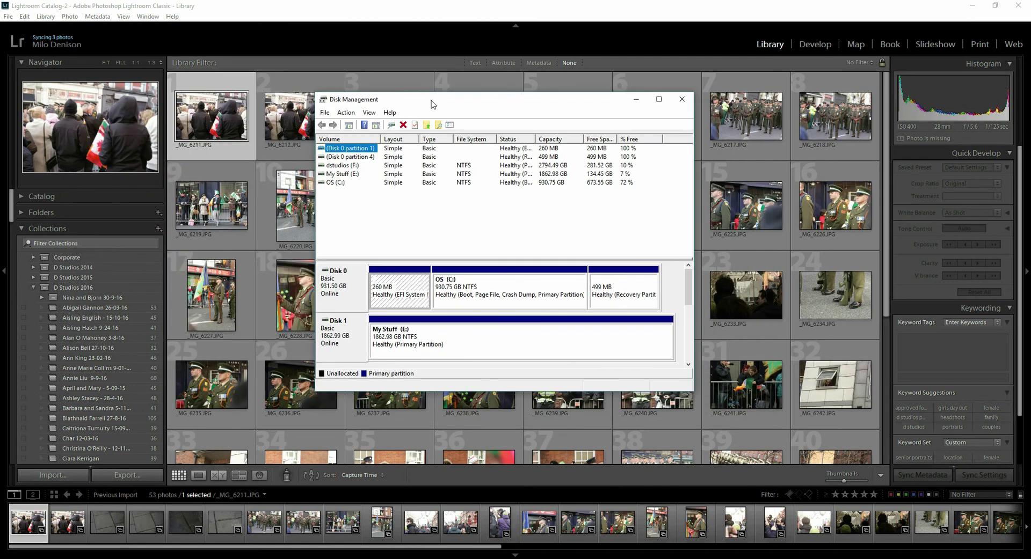
- Select the My Stuff (E:) volume to inspect it, then return to Lightroom
left_click(346, 174)
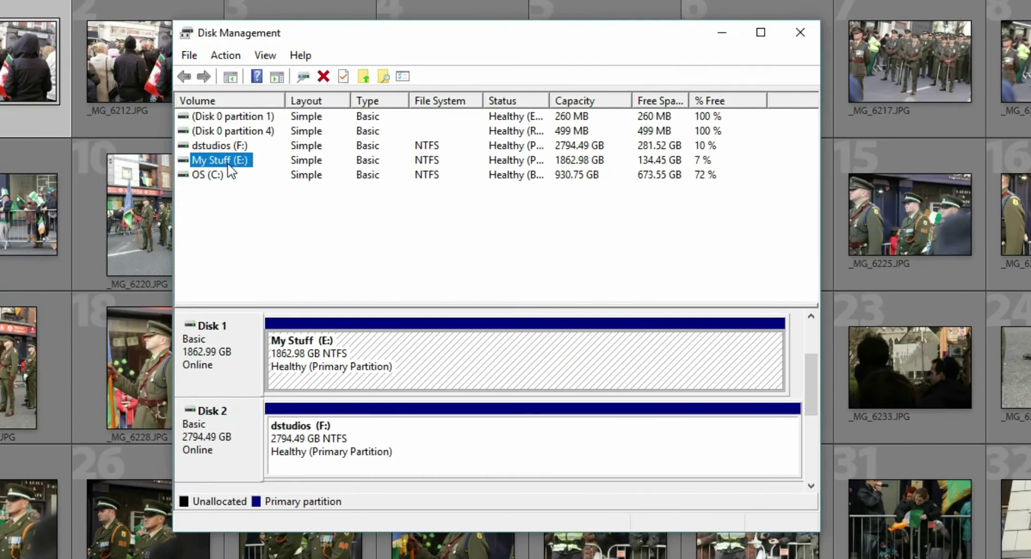
left_click(358, 199)
left_click(237, 162)
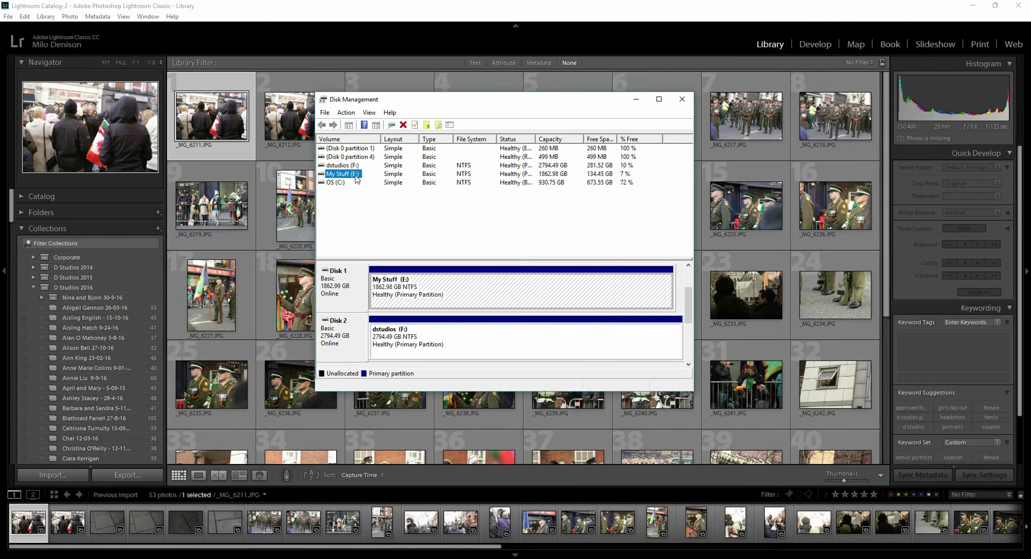
left_click(84, 299)
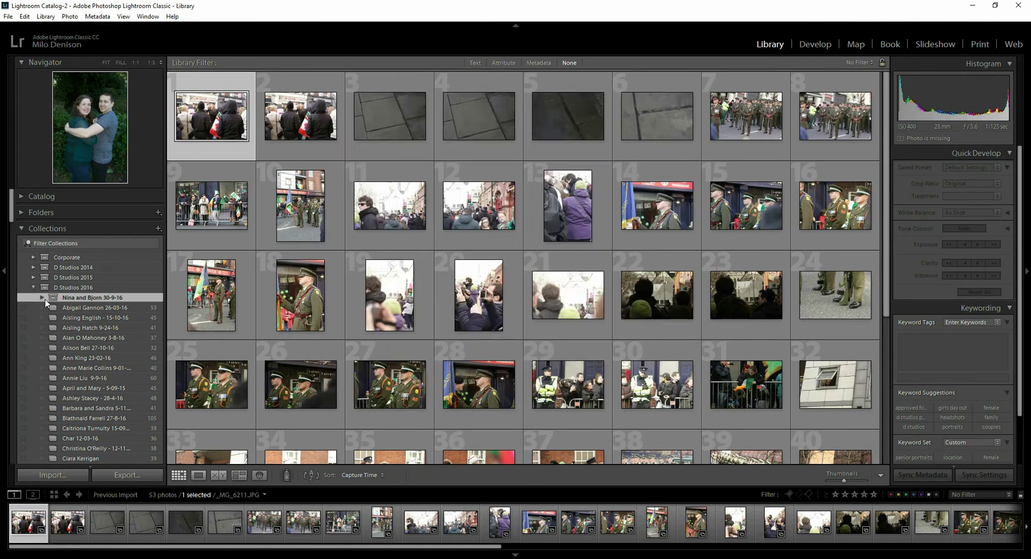
- Display the D Studios 2016 set's 4212 photos, then return to Disk Management
left_click(34, 291)
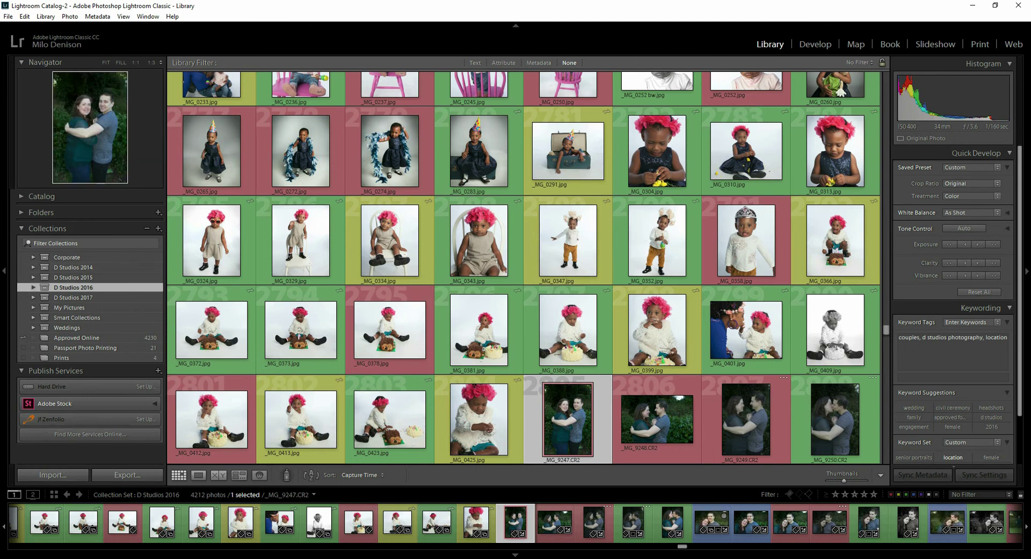
key("alt+Tab")
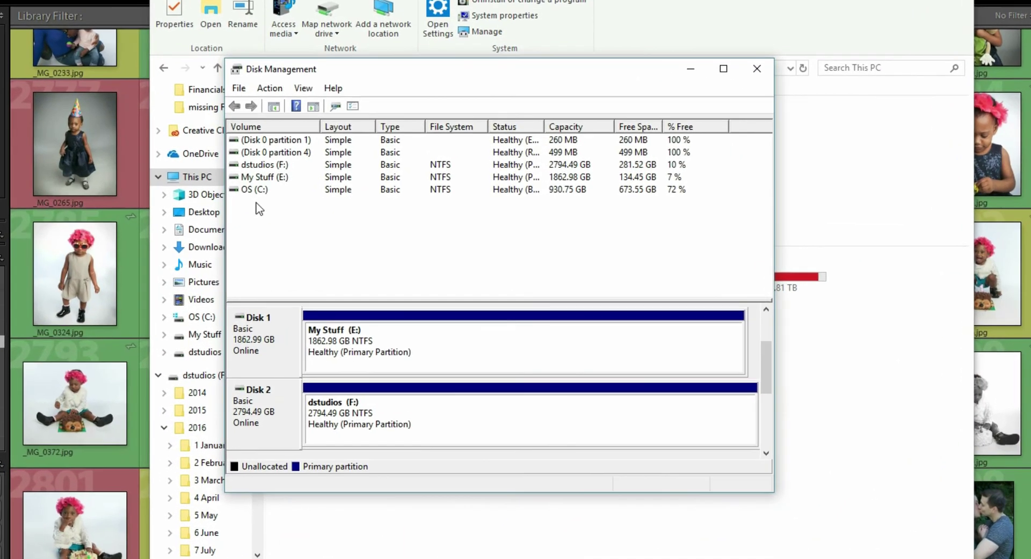
left_click(260, 179)
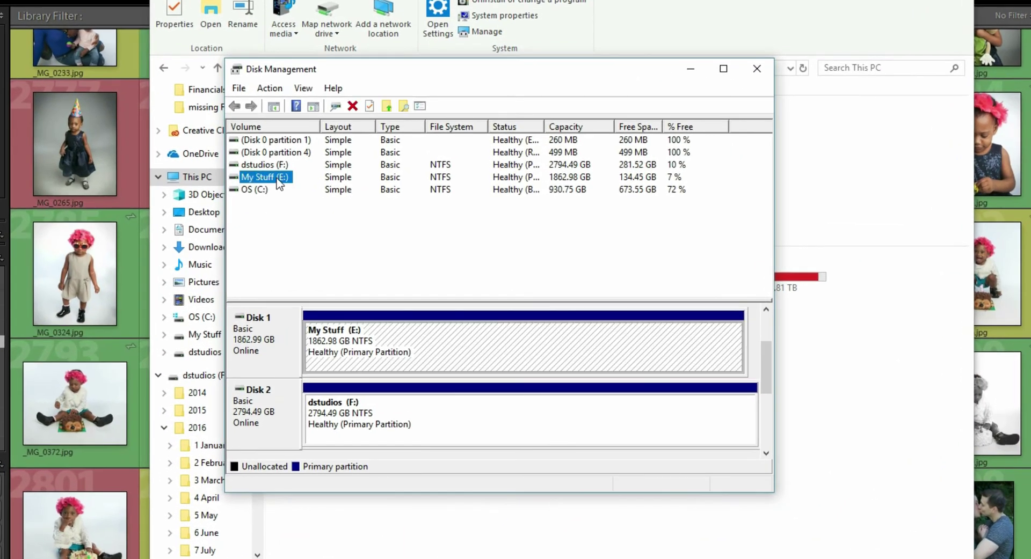
right_click(277, 181)
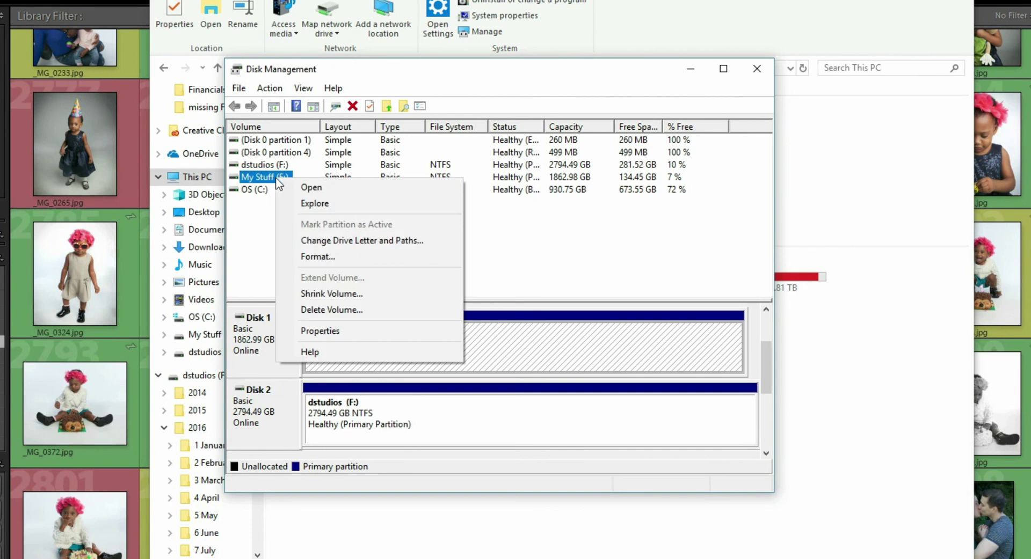
left_click(364, 243)
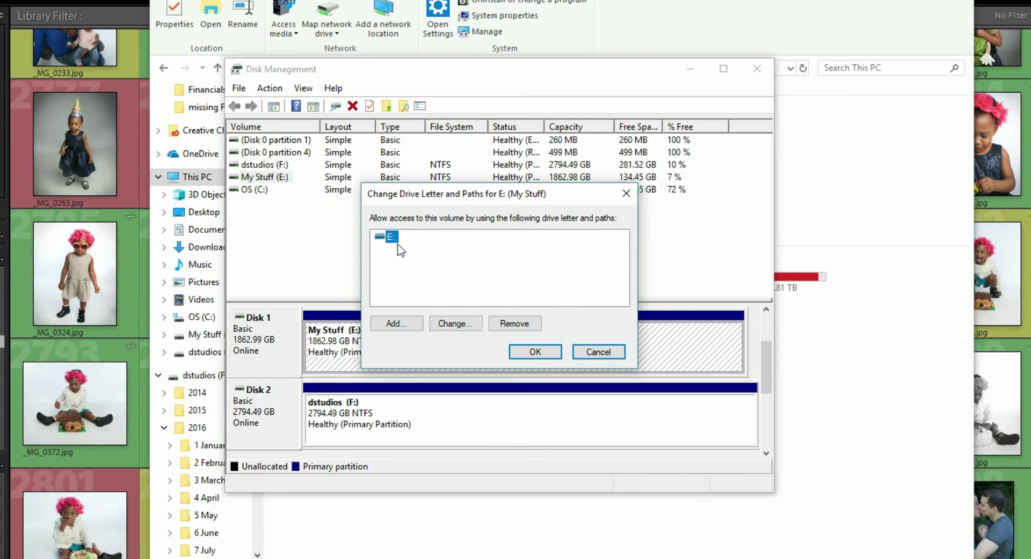
left_click(452, 326)
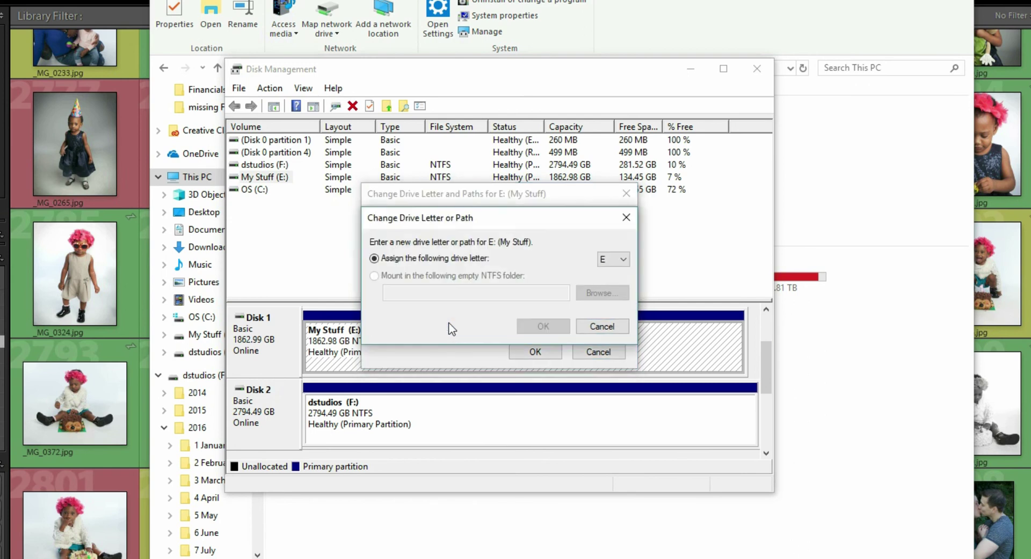
left_click(616, 260)
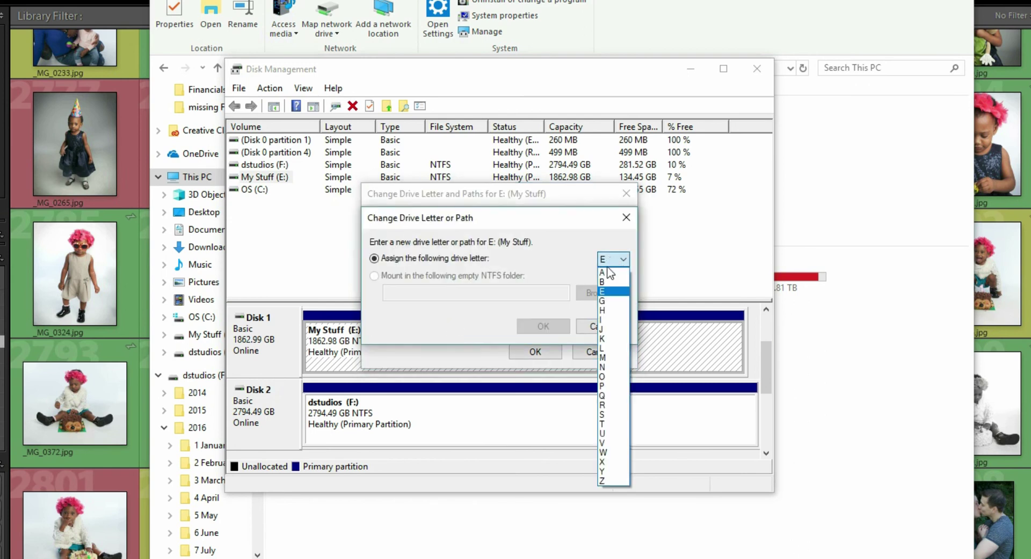
left_click(610, 302)
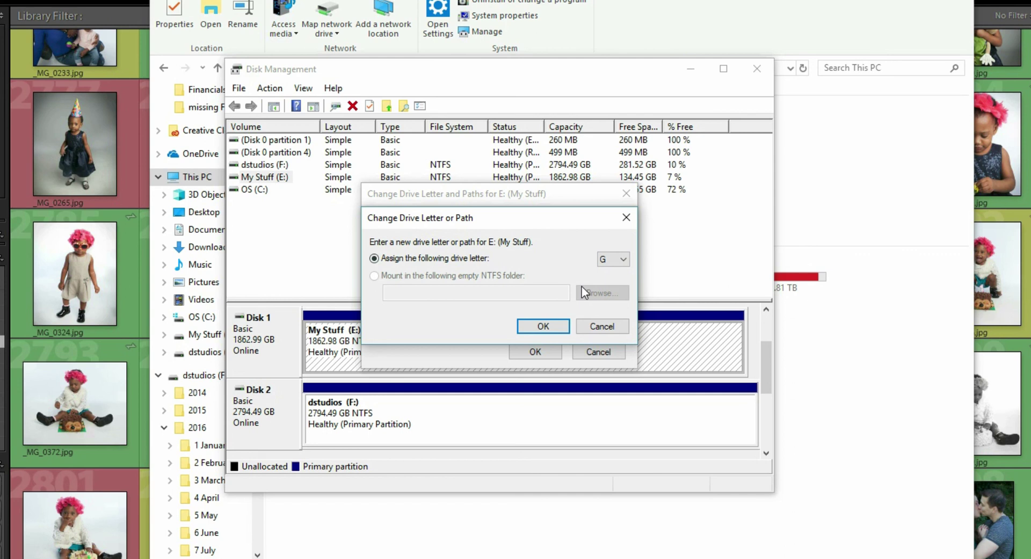
left_click(602, 326)
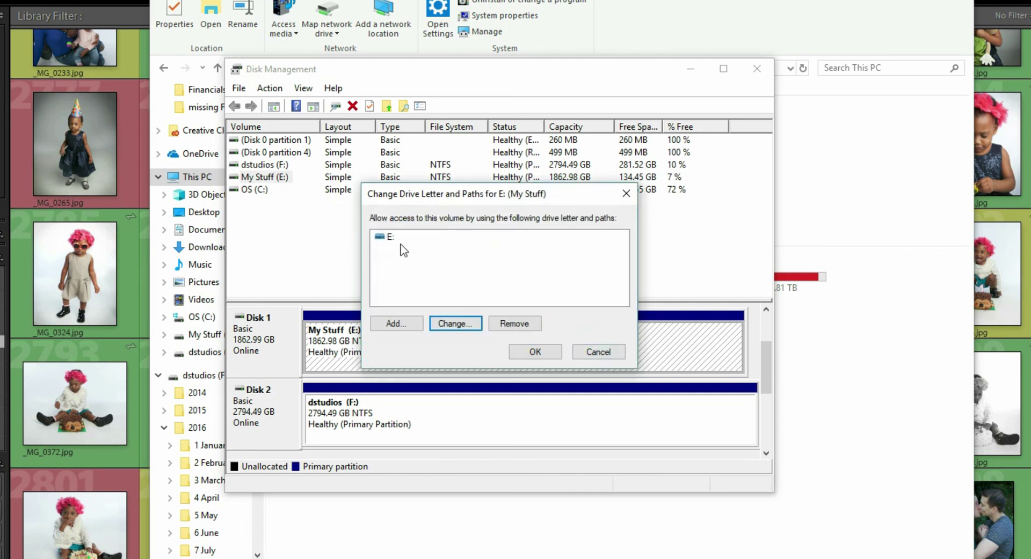
- Leave the drive letter unchanged and close Disk Management, back to This PC
left_click(591, 352)
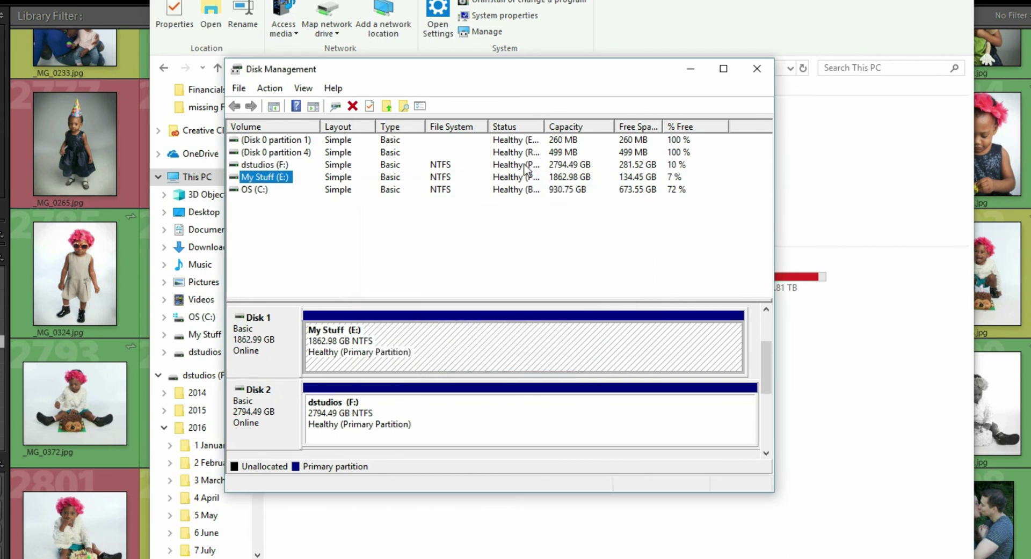
left_click(756, 69)
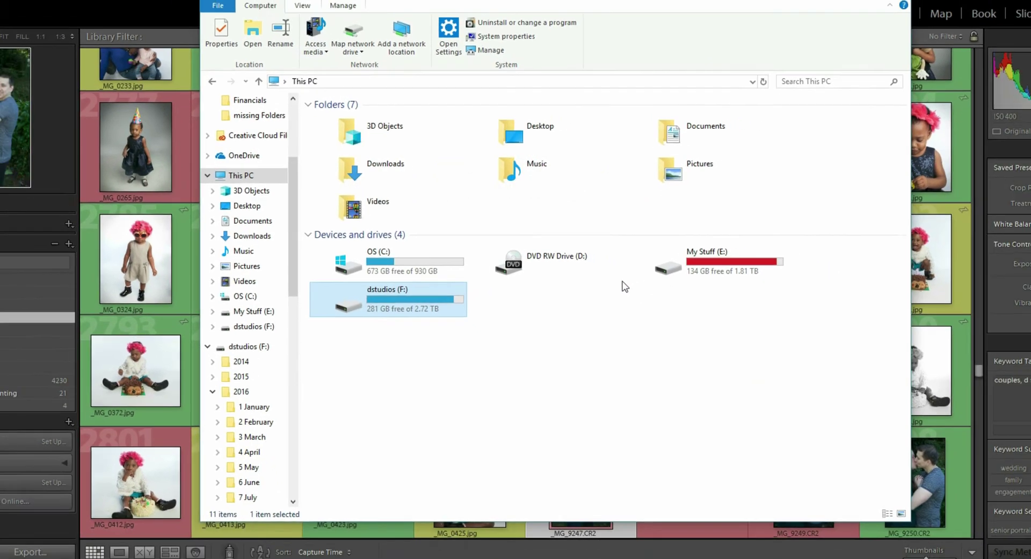